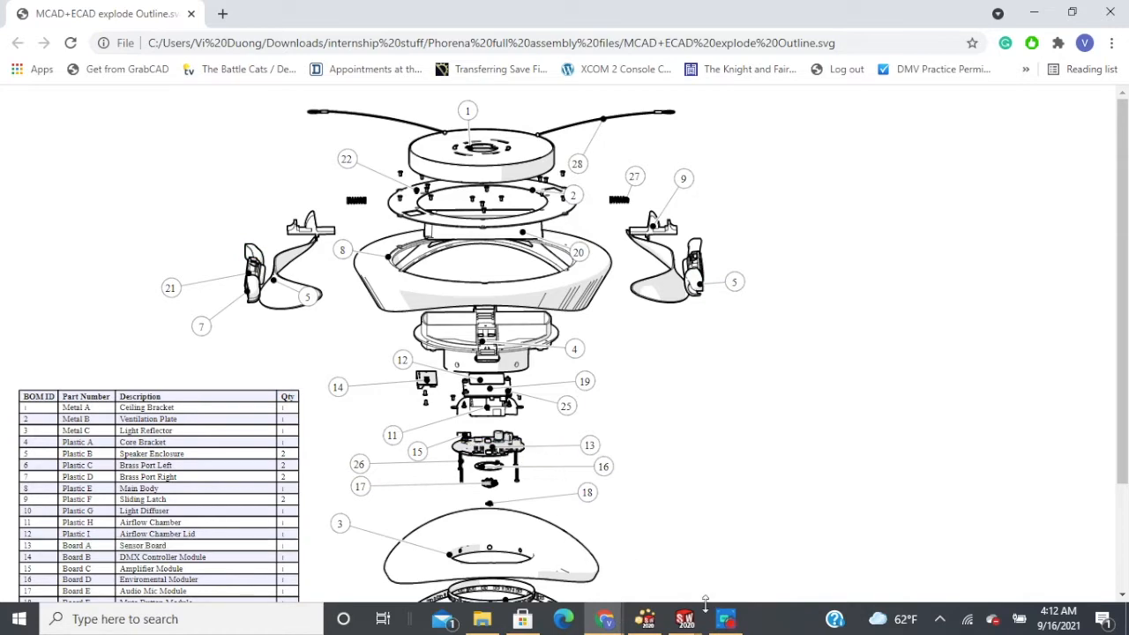
Step: Switch to the Assem1 assembly in SOLIDWORKS and insert the part mainbody with fabric.SLDPRT into the empty model space
{"action": "mouse_move", "coordinate": [692, 617]}
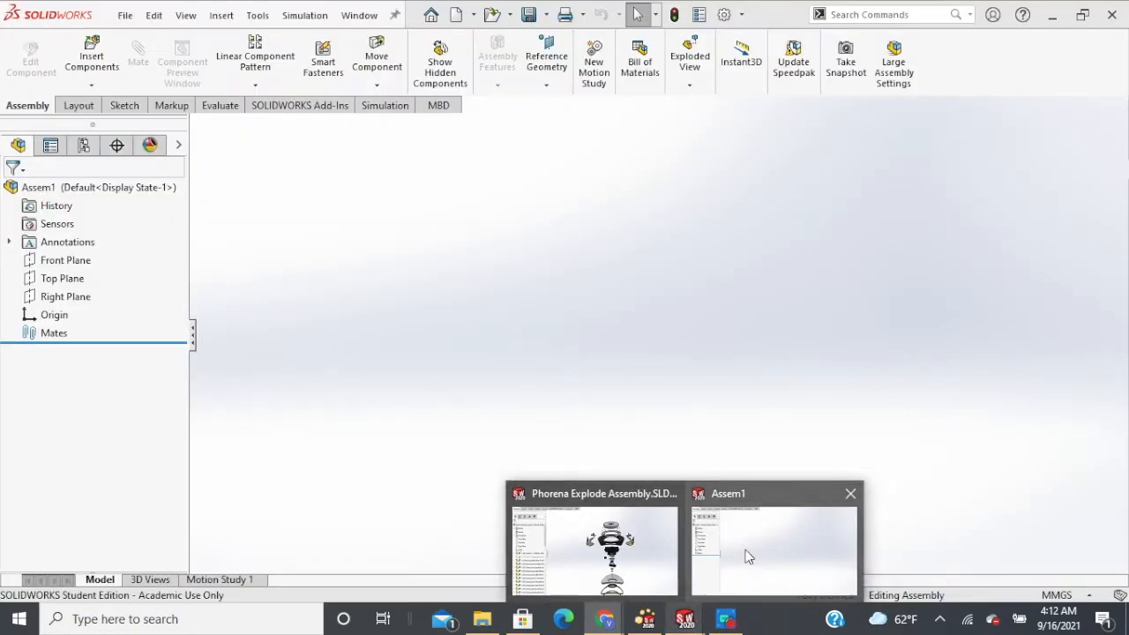
{"action": "left_click", "coordinate": [745, 549]}
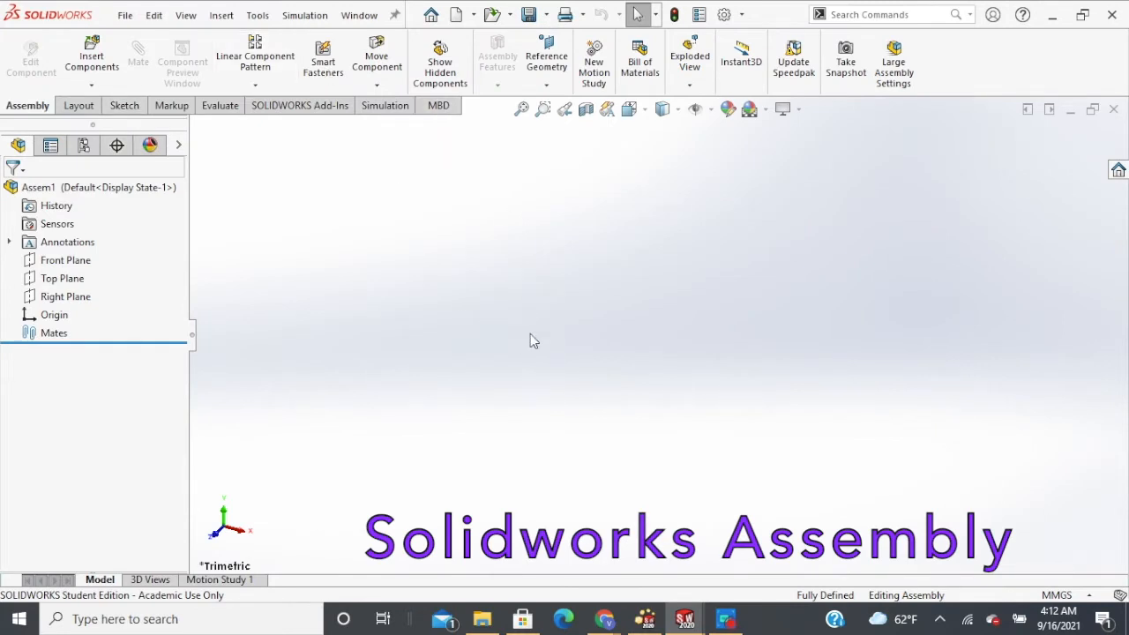
{"action": "left_click", "coordinate": [94, 54]}
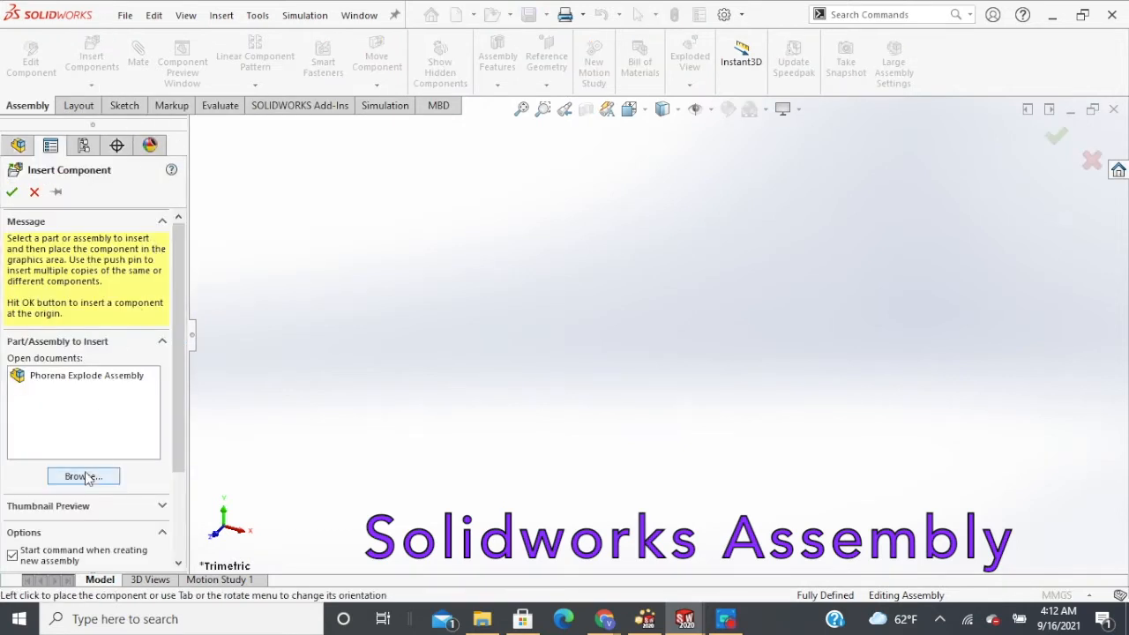
{"action": "left_click", "coordinate": [87, 477]}
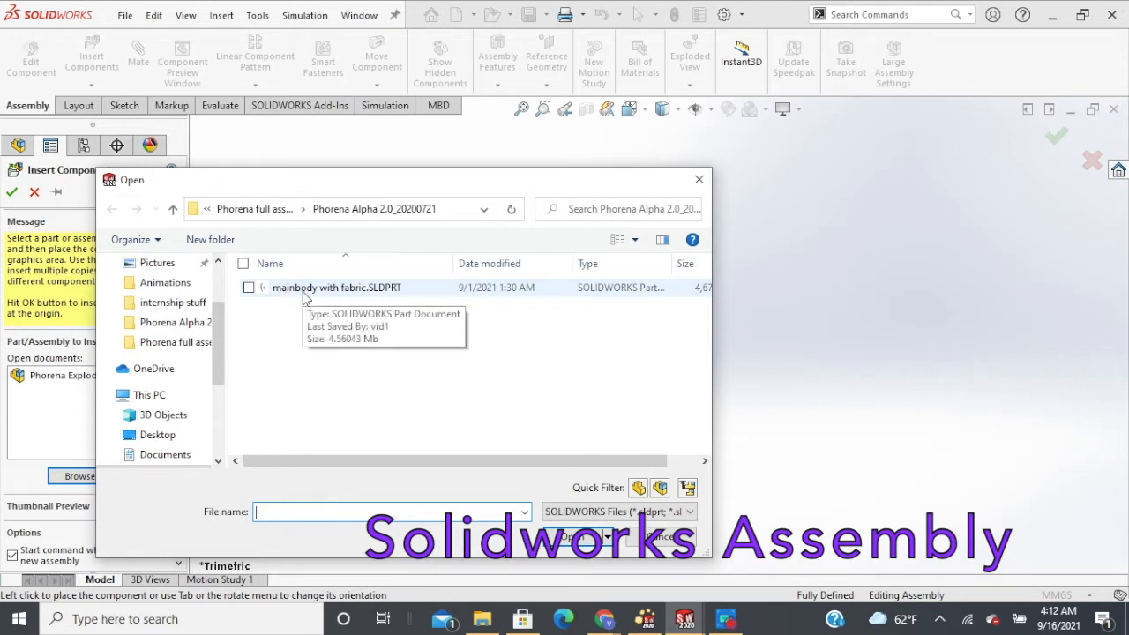
{"action": "left_click", "coordinate": [305, 297]}
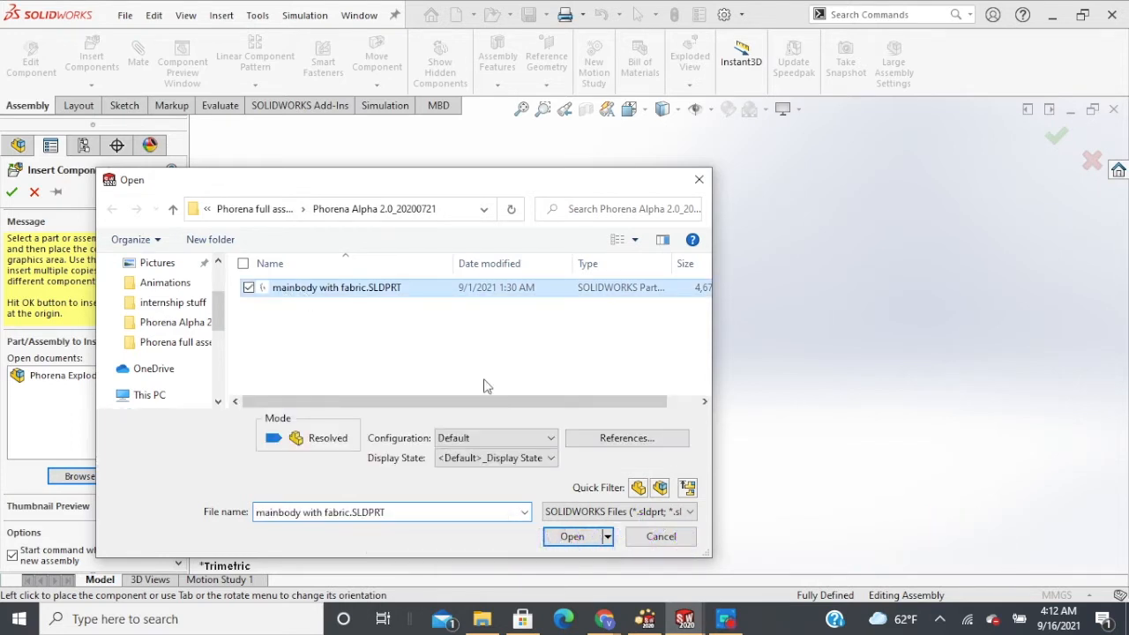
{"action": "left_click", "coordinate": [569, 538]}
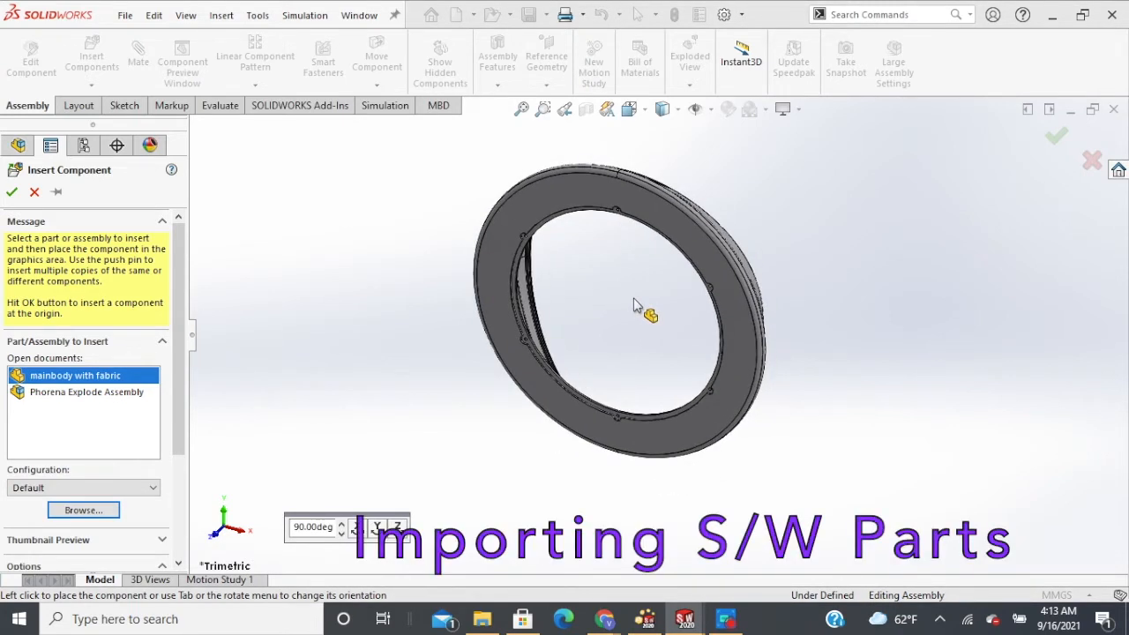
{"action": "left_click", "coordinate": [634, 305]}
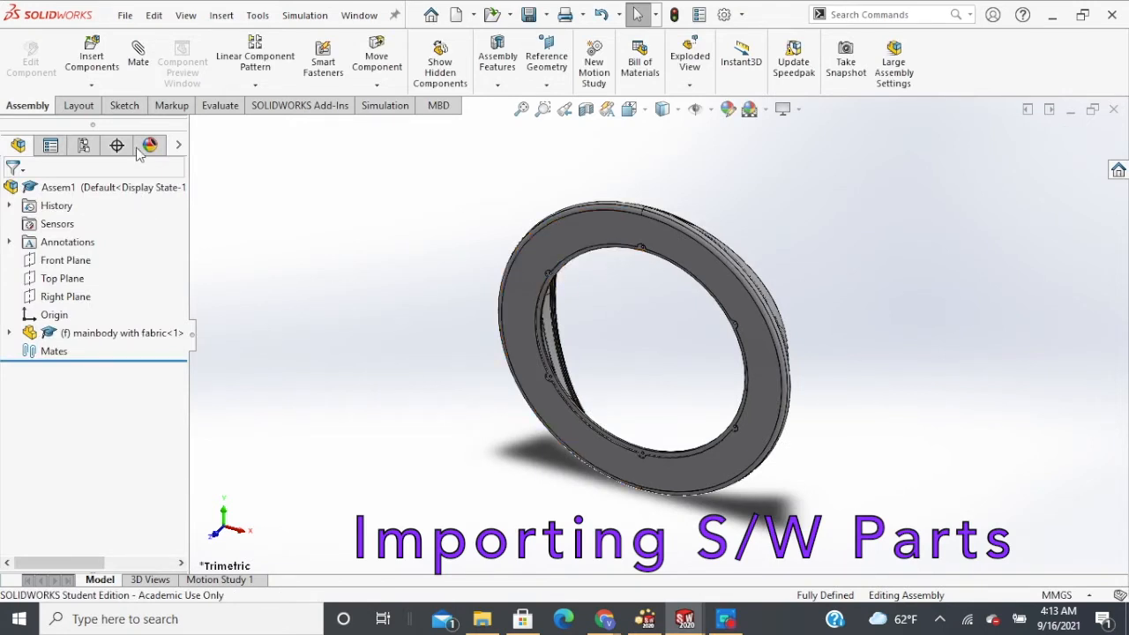
{"action": "left_click", "coordinate": [83, 61]}
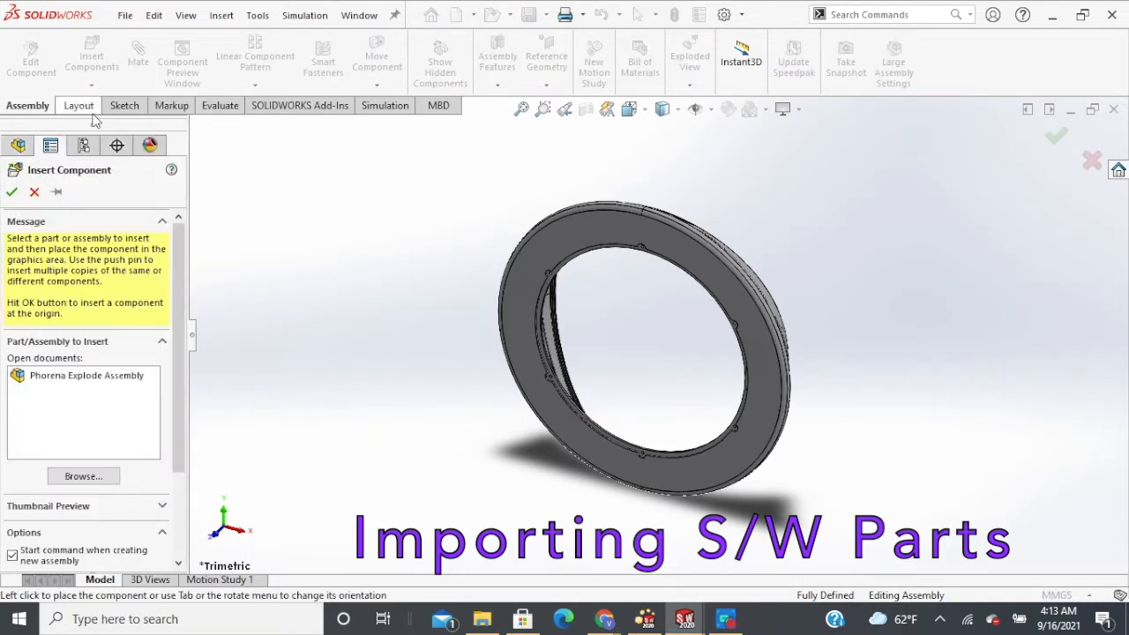
{"action": "left_click", "coordinate": [35, 192]}
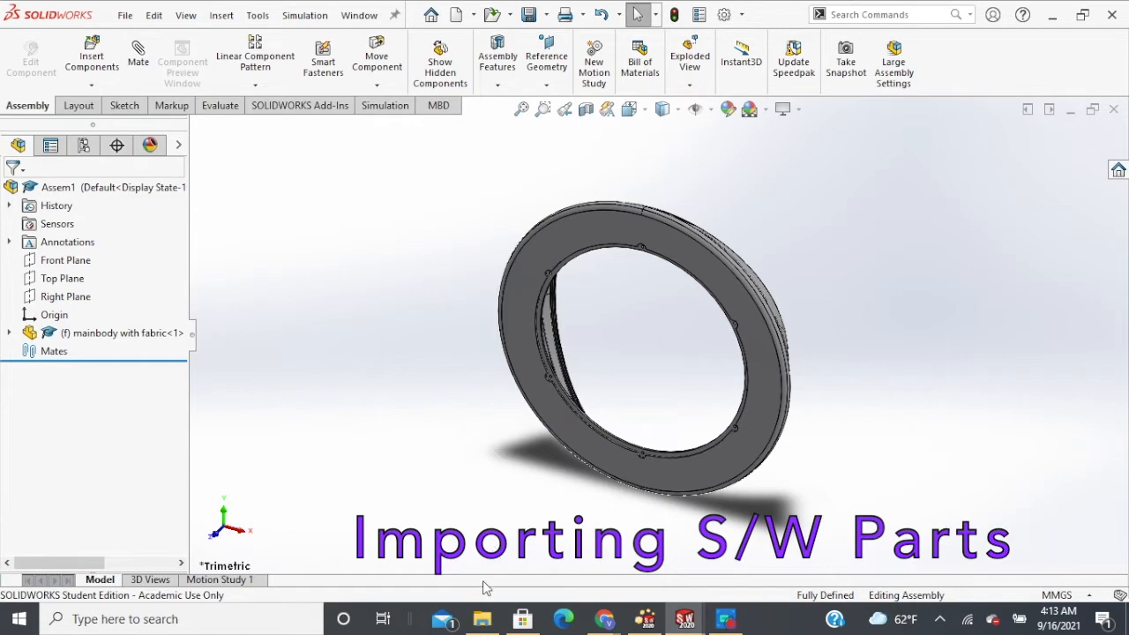
Step: Insert 032 Ceiling Lamp-Core Bracket-Rev I.stp from the Phorena Alpha 2.0_20200721 folder into the assembly beside the main body
{"action": "mouse_move", "coordinate": [484, 617]}
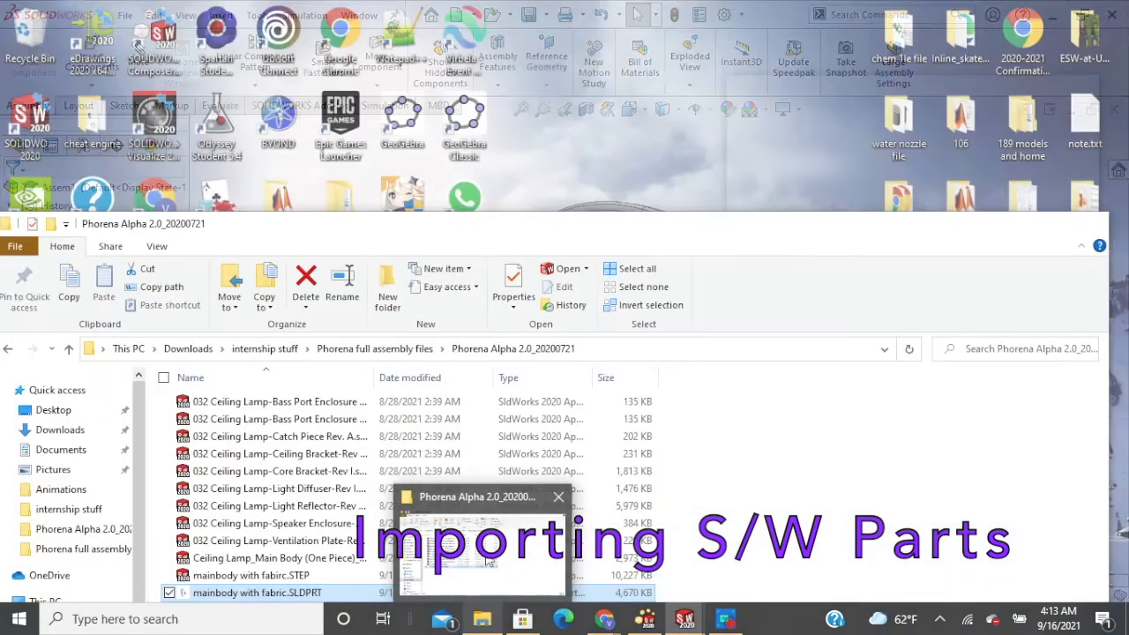
{"action": "left_click", "coordinate": [488, 562]}
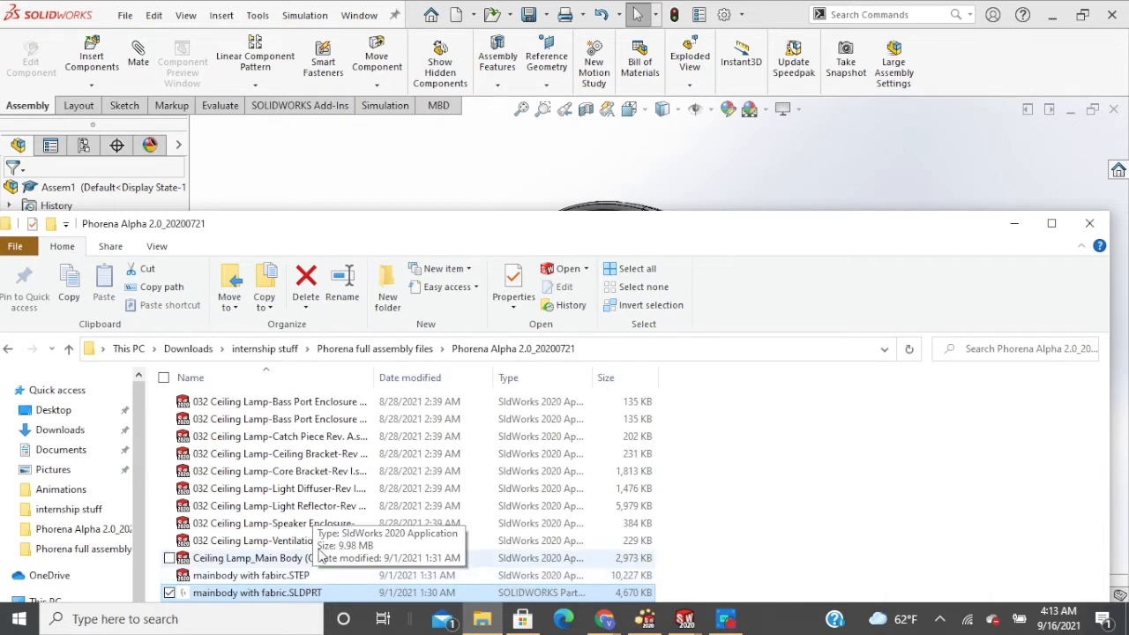
{"action": "left_click", "coordinate": [355, 476]}
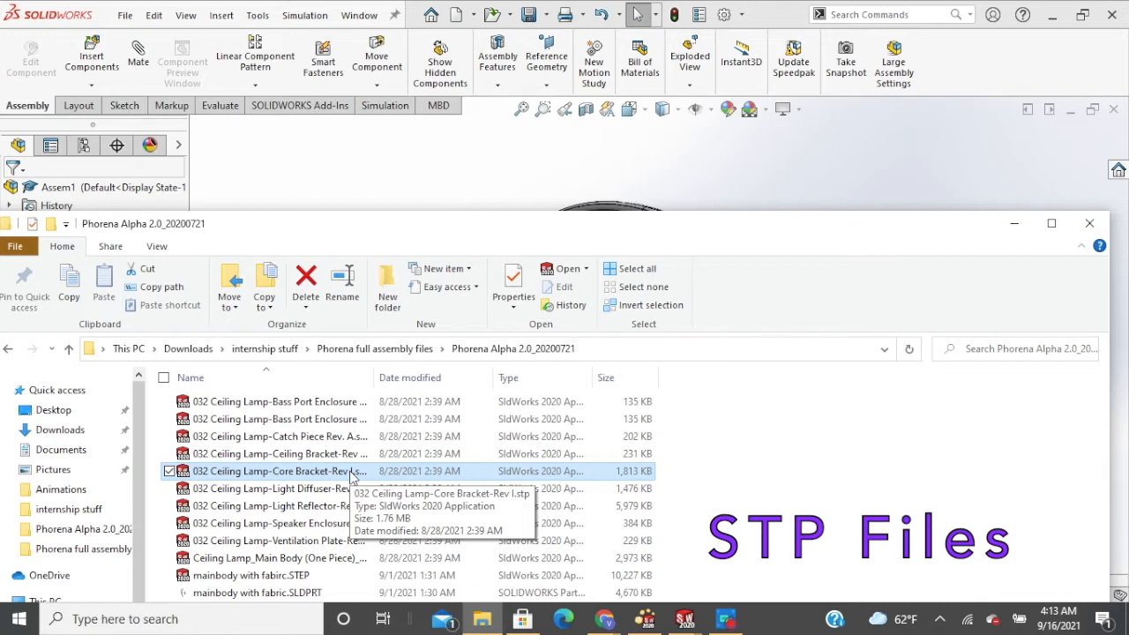
{"action": "left_click_drag", "start_coordinate": [353, 473], "coordinate": [390, 130]}
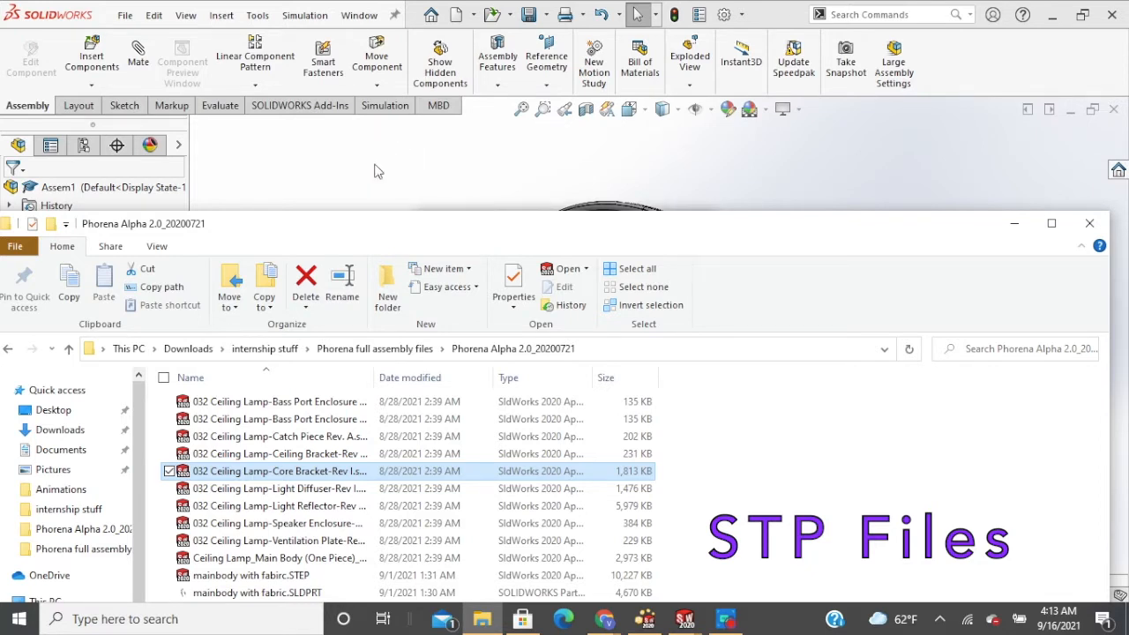
{"action": "left_click", "coordinate": [1014, 224]}
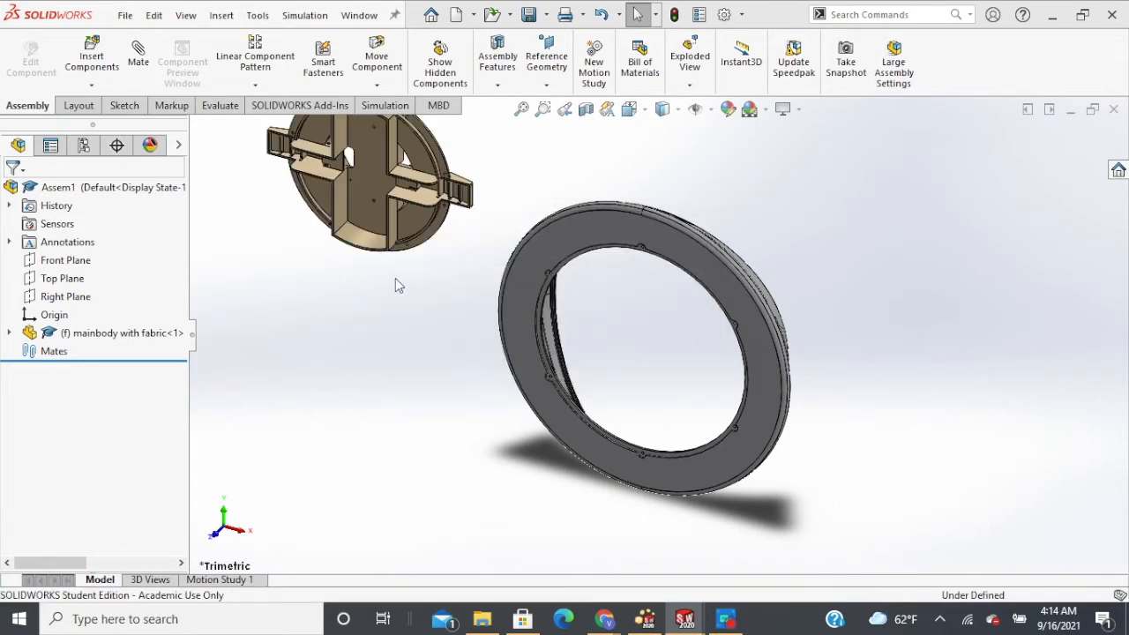
{"action": "left_click", "coordinate": [375, 217]}
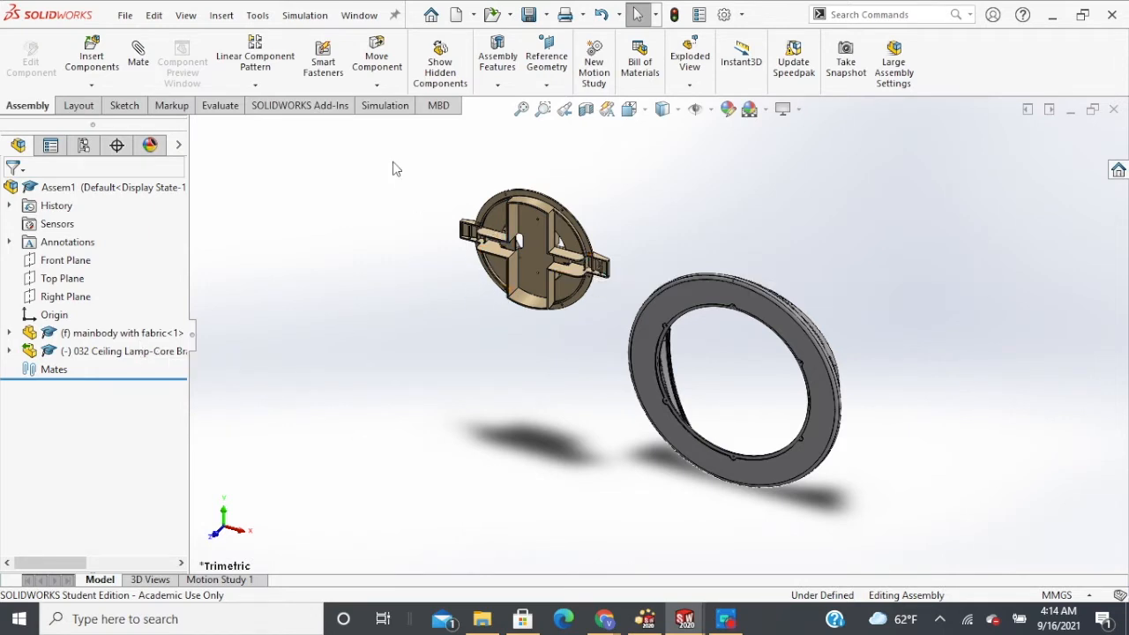
Step: Try to rotate the main body ring with Rotate Component
{"action": "left_click", "coordinate": [377, 86]}
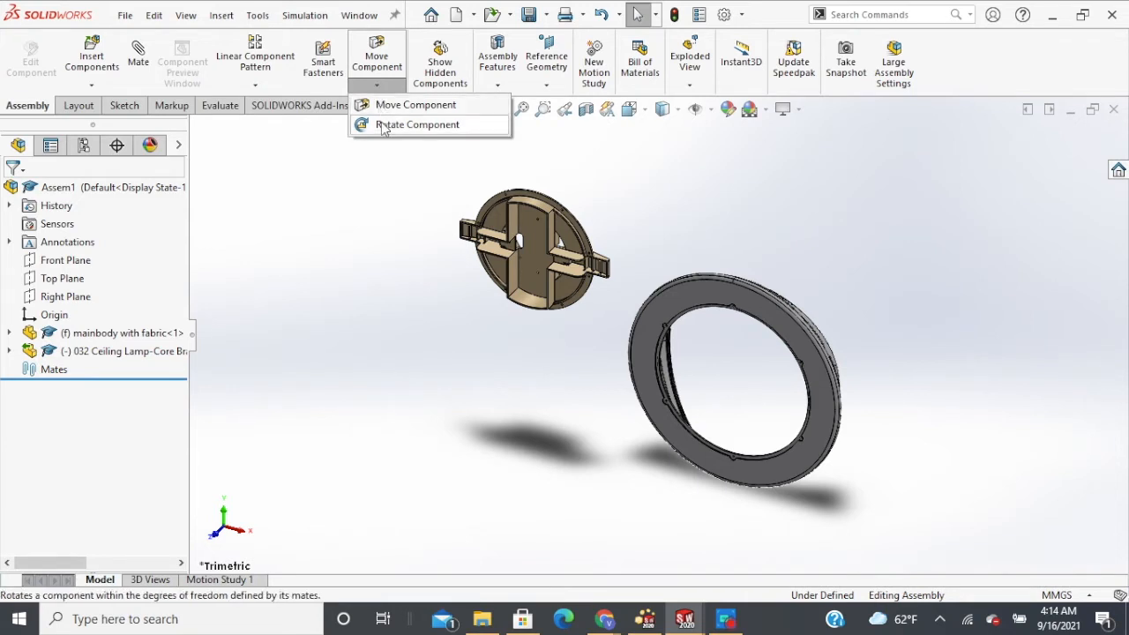
{"action": "left_click", "coordinate": [385, 125]}
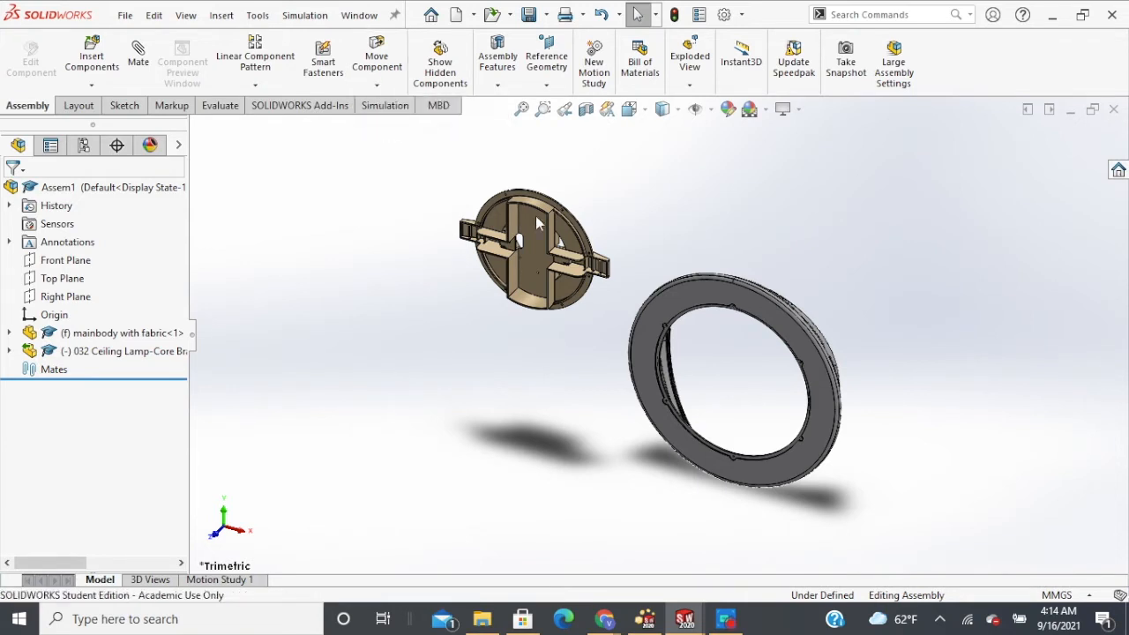
{"action": "left_click", "coordinate": [733, 302]}
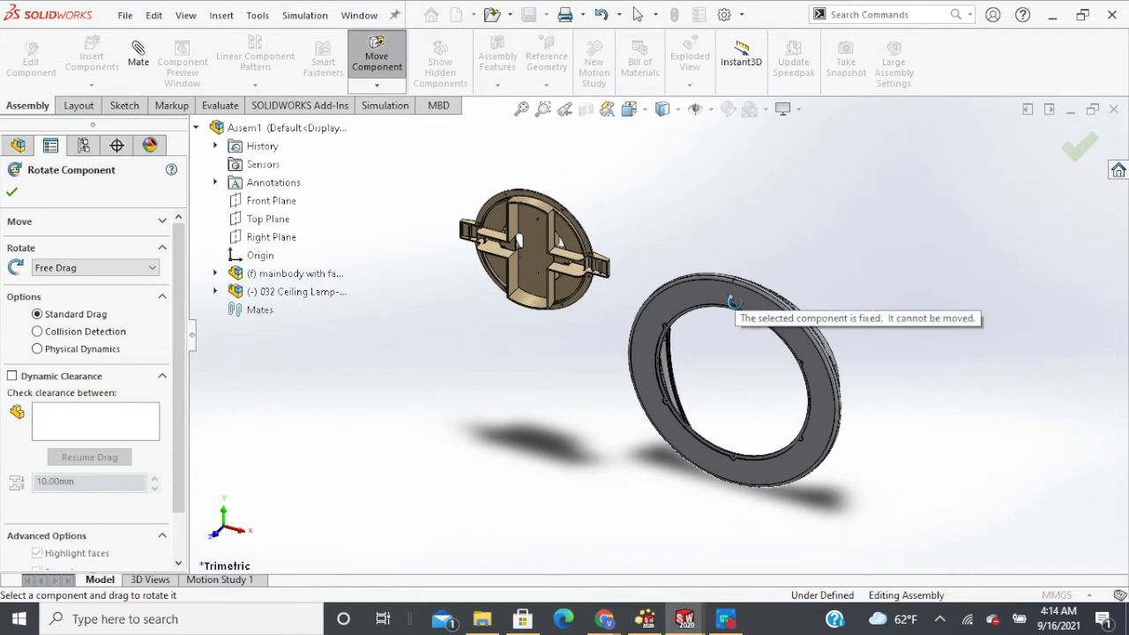
{"action": "left_click", "coordinate": [11, 192]}
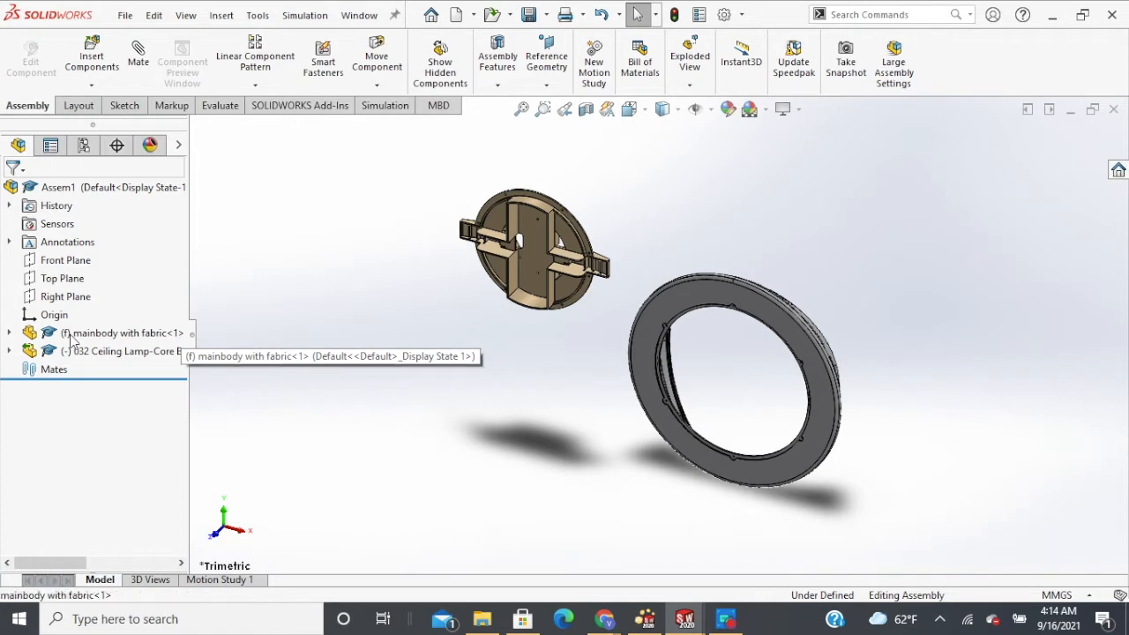
Step: Set the mainbody with fabric component to Float
{"action": "left_click", "coordinate": [73, 340]}
{"action": "right_click", "coordinate": [73, 339]}
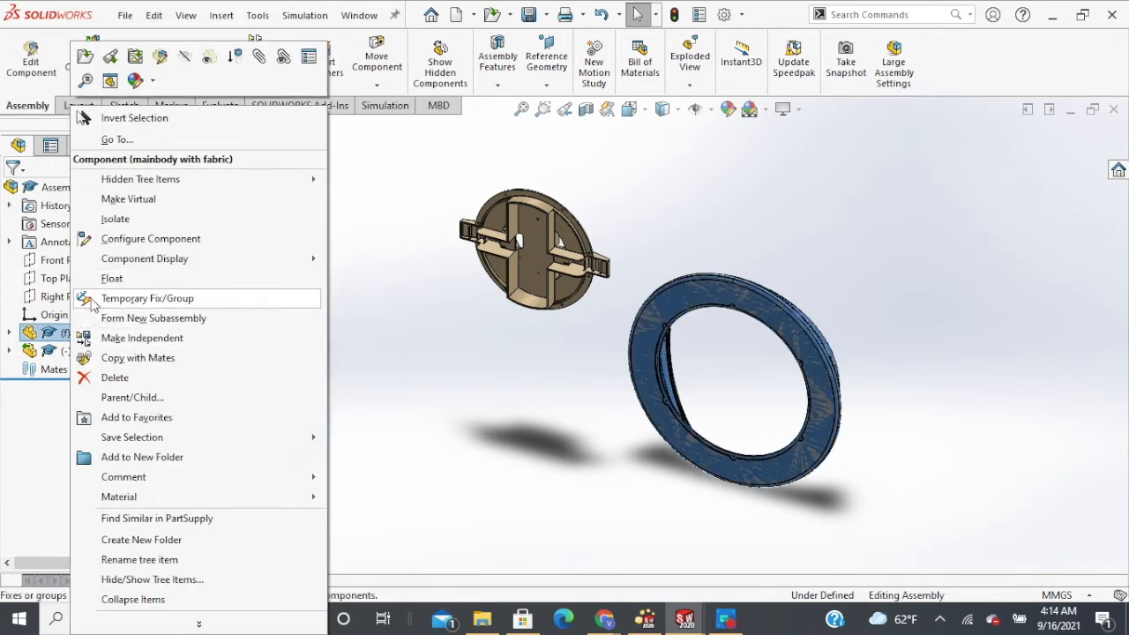
{"action": "left_click", "coordinate": [112, 278]}
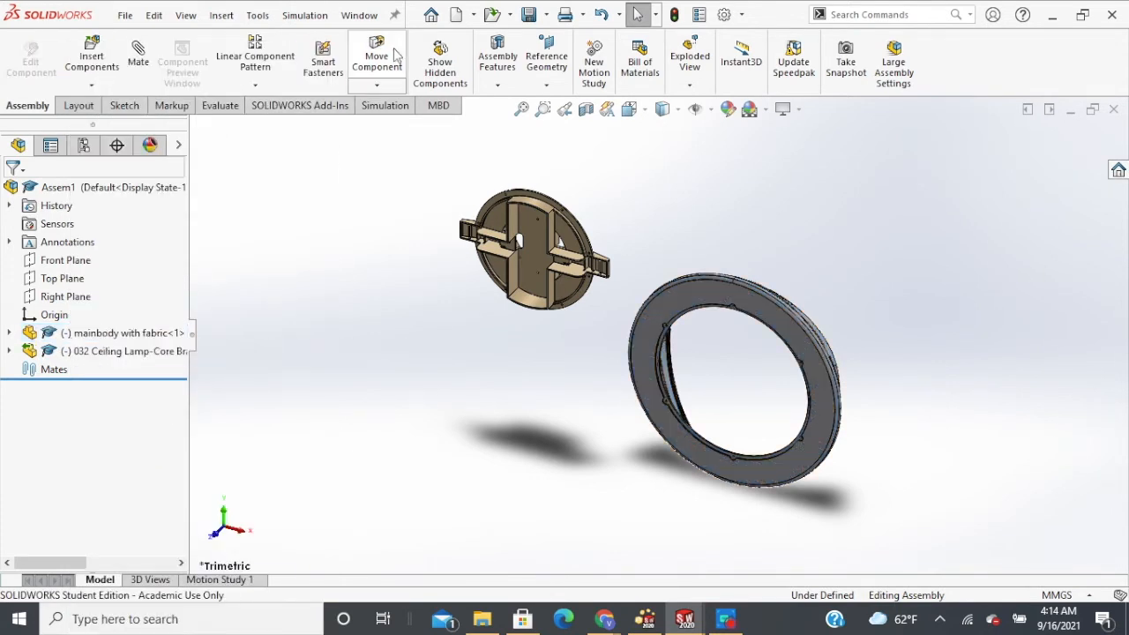
Step: Rotate the main body ring freely until it lies roughly horizontal, and switch the rotation method to By Delta XYZ
{"action": "left_click", "coordinate": [377, 85]}
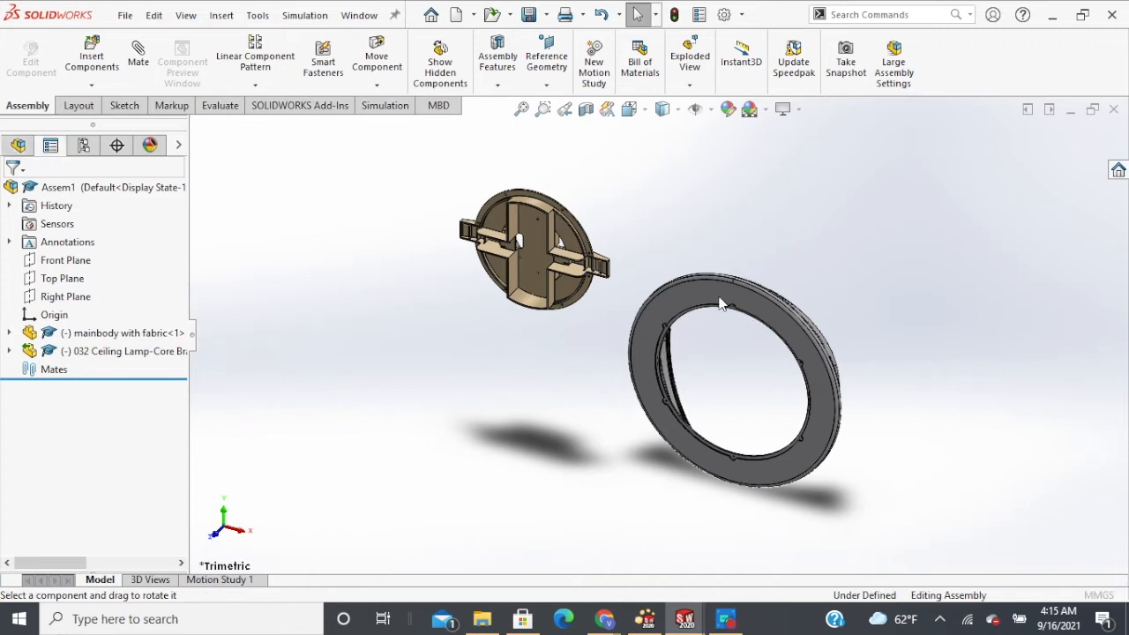
{"action": "left_click_drag", "start_coordinate": [729, 245], "coordinate": [757, 245]}
{"action": "left_click_drag", "start_coordinate": [712, 469], "coordinate": [729, 307]}
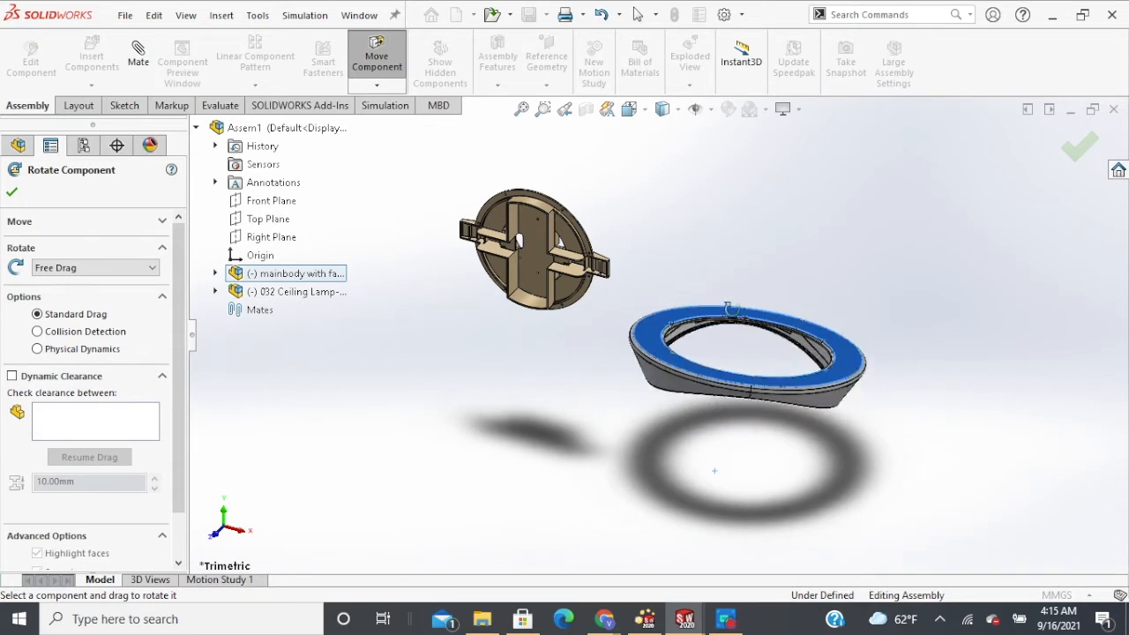
{"action": "left_click", "coordinate": [121, 274]}
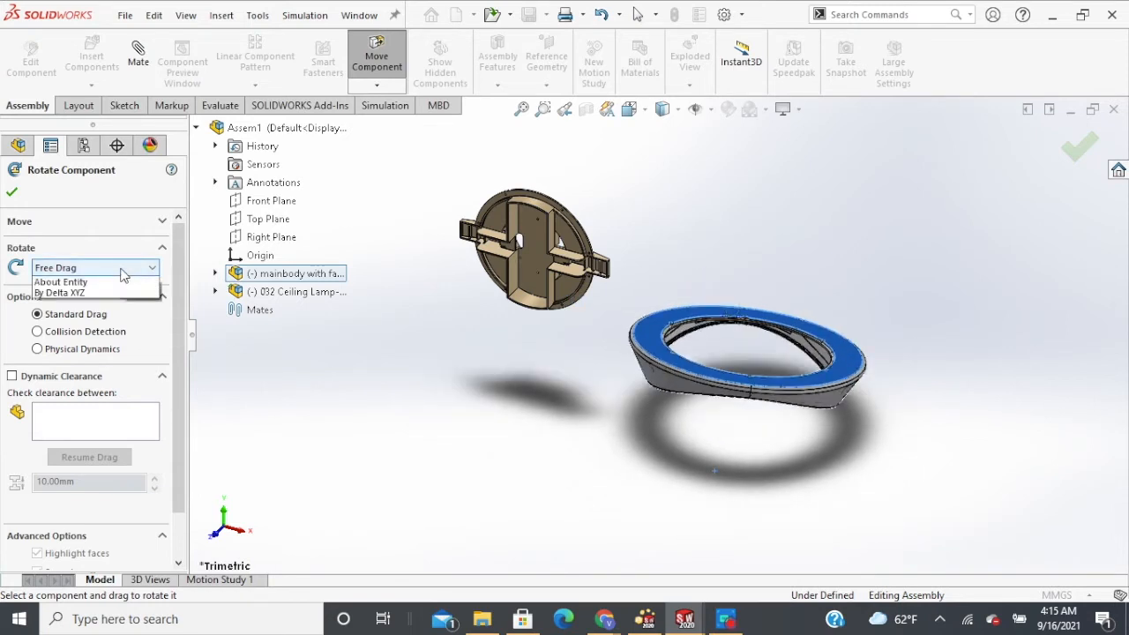
{"action": "left_click", "coordinate": [98, 304]}
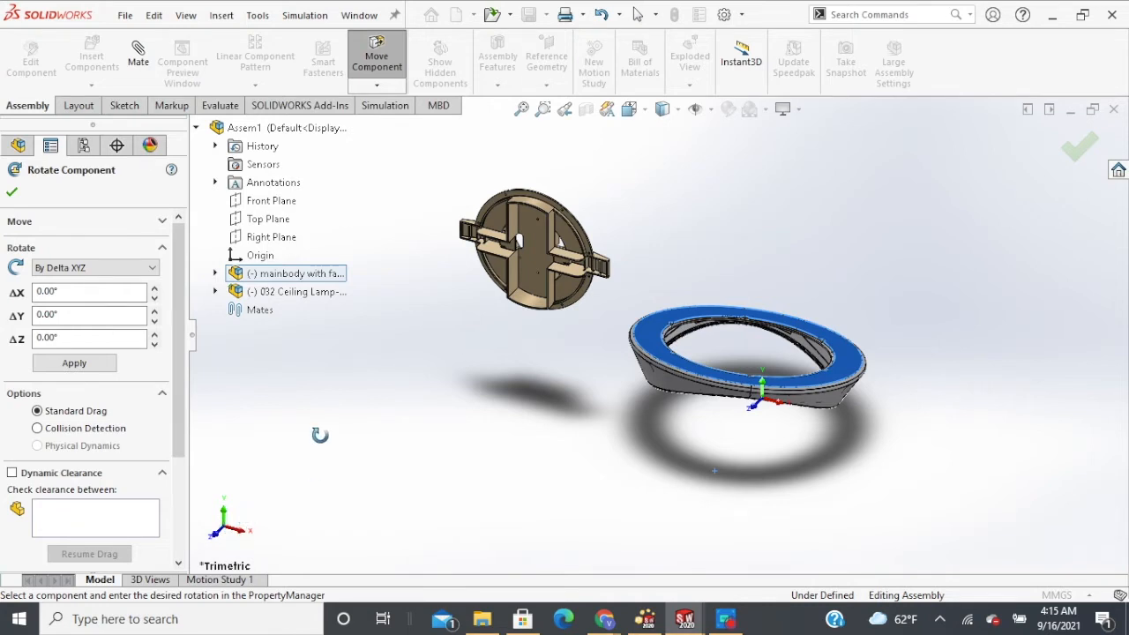
{"action": "left_click", "coordinate": [11, 191]}
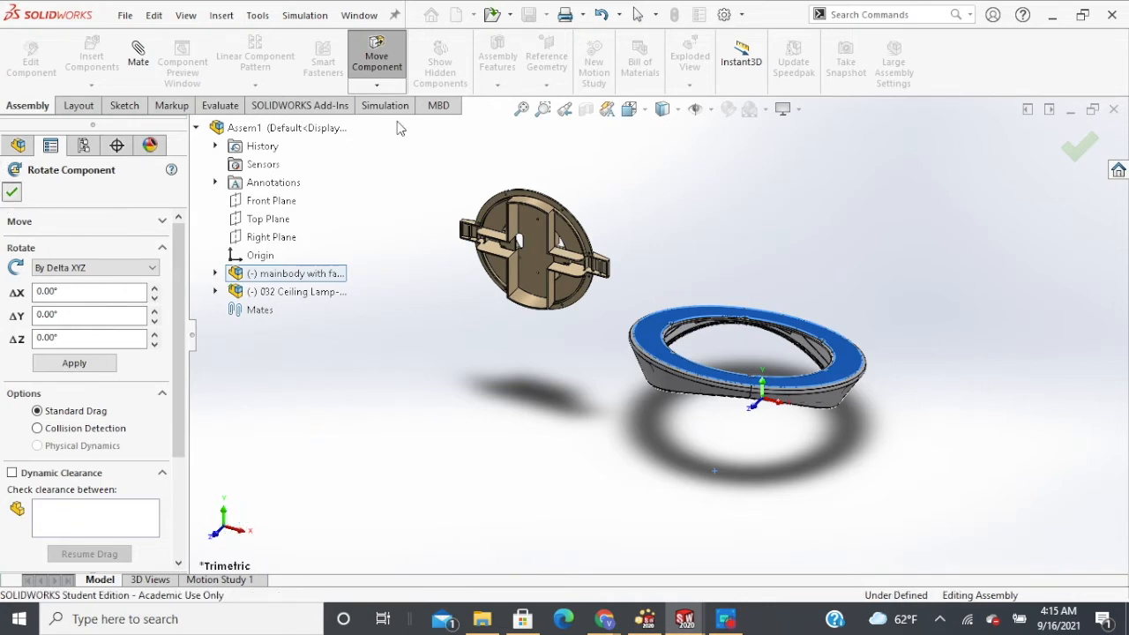
Step: Move the core bracket freely with Move Component so that it sits directly above the main body ring
{"action": "left_click", "coordinate": [399, 87]}
{"action": "left_click", "coordinate": [413, 105]}
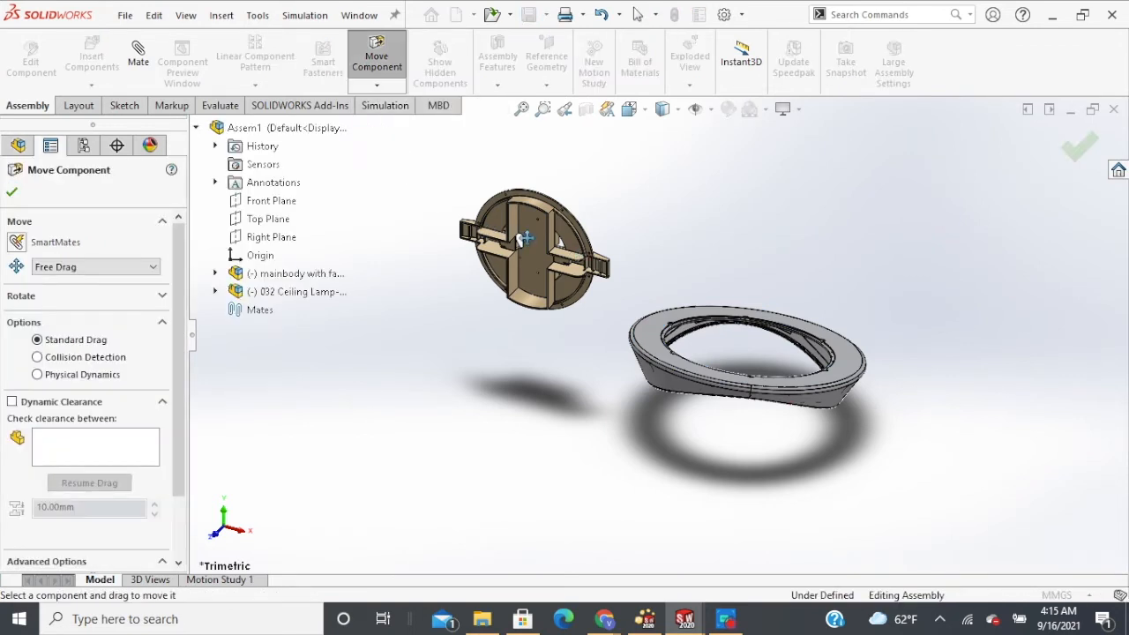
{"action": "left_click_drag", "start_coordinate": [524, 240], "coordinate": [762, 199]}
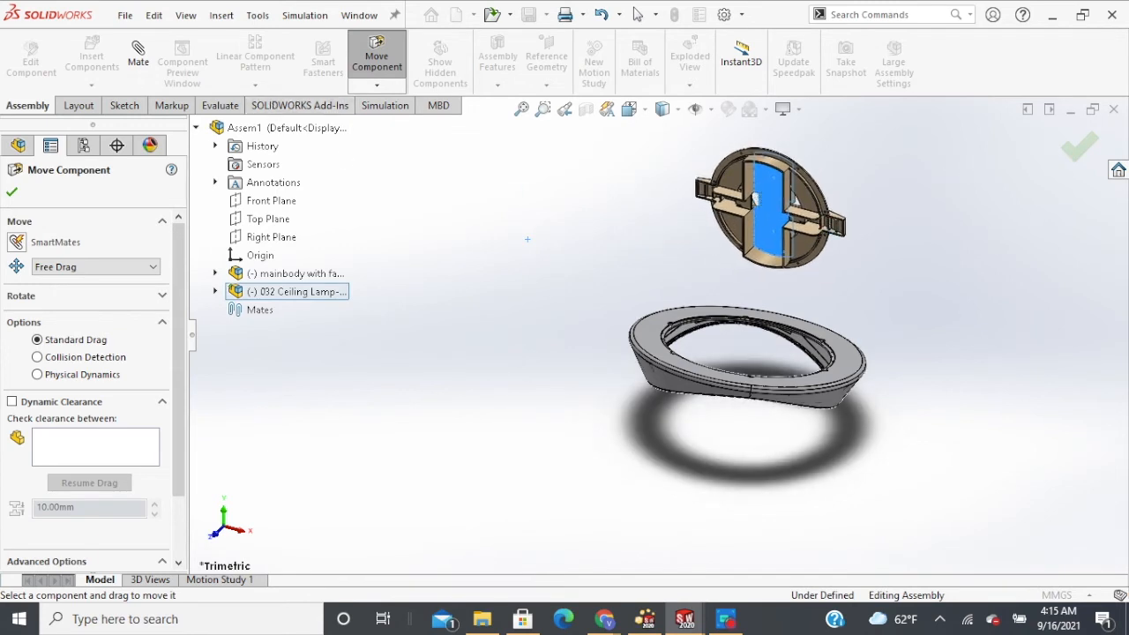
{"action": "left_click", "coordinate": [1075, 148]}
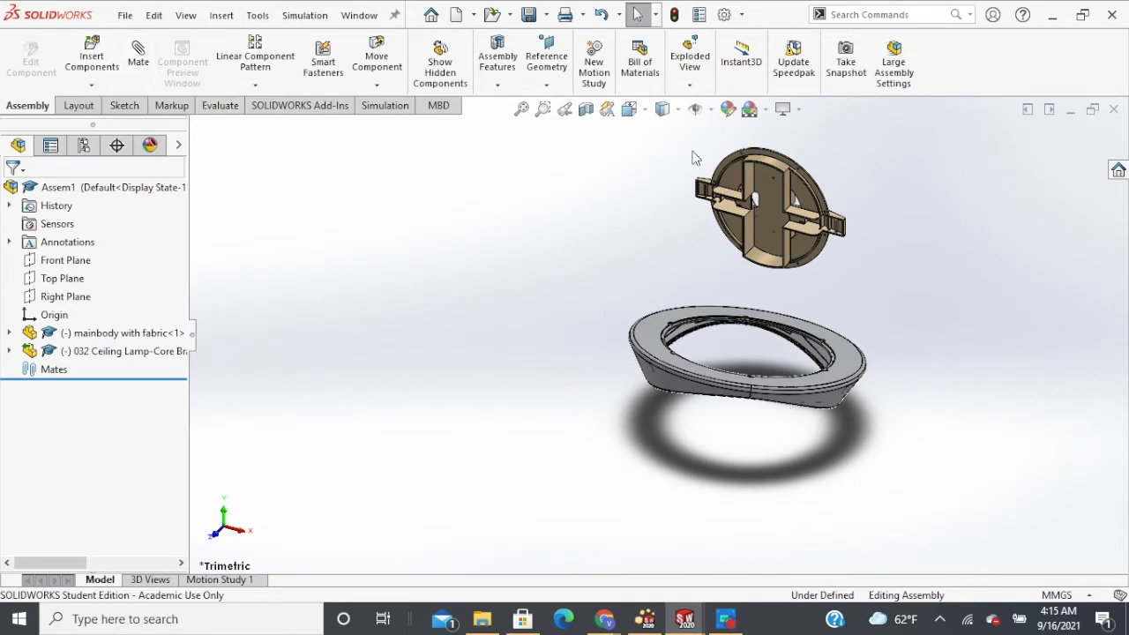
{"action": "left_click", "coordinate": [141, 60]}
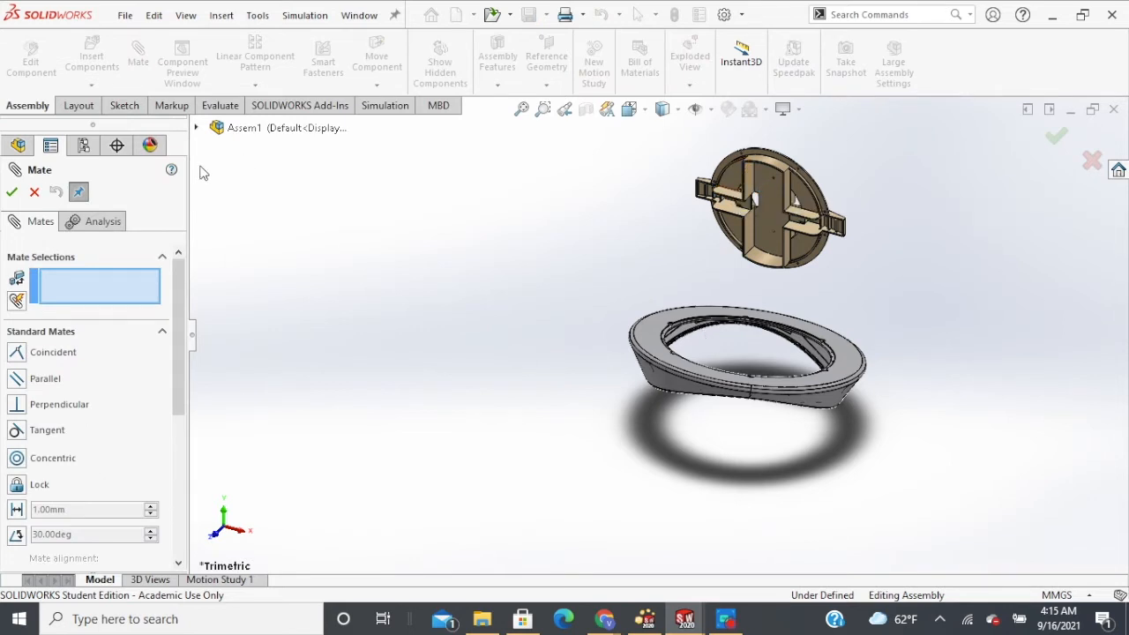
{"action": "left_click", "coordinate": [34, 192]}
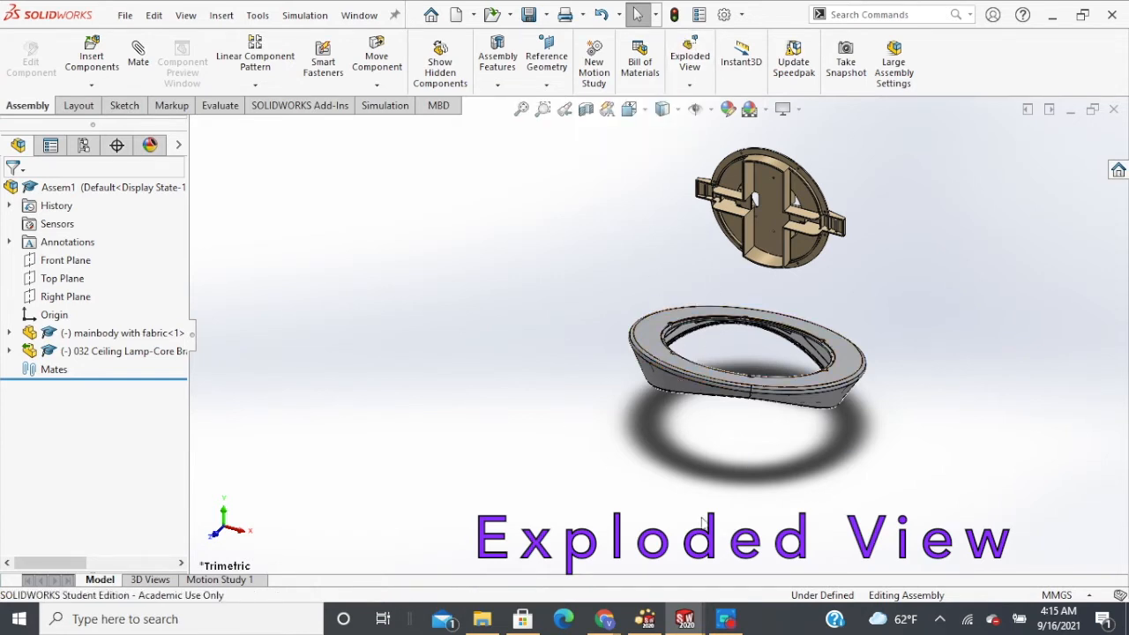
Step: Bring up the Phorena Explode Assembly and try SOLIDWORKS Composer (*.smg) as its Save As format, without saving
{"action": "mouse_move", "coordinate": [684, 618]}
{"action": "mouse_move", "coordinate": [591, 547]}
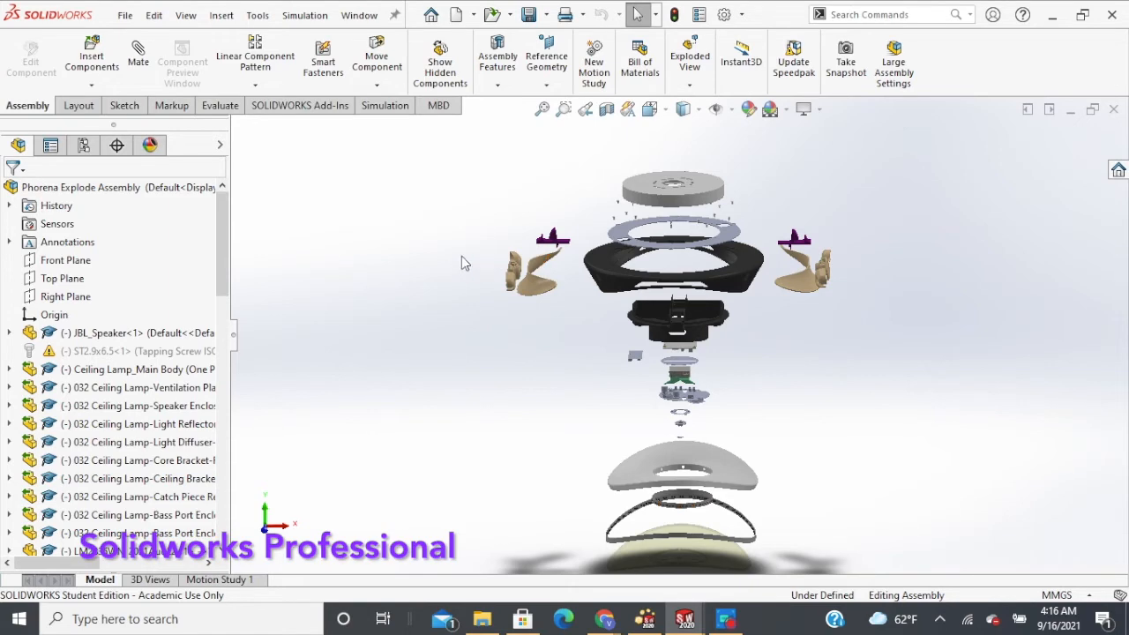
{"action": "left_click", "coordinate": [124, 16]}
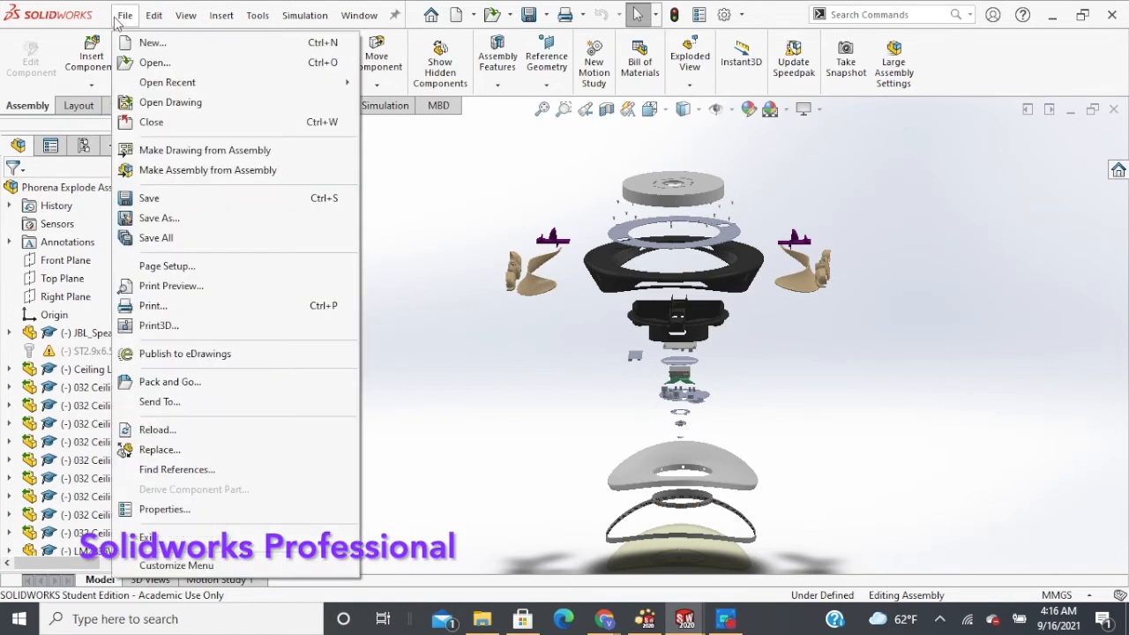
{"action": "left_click", "coordinate": [162, 219]}
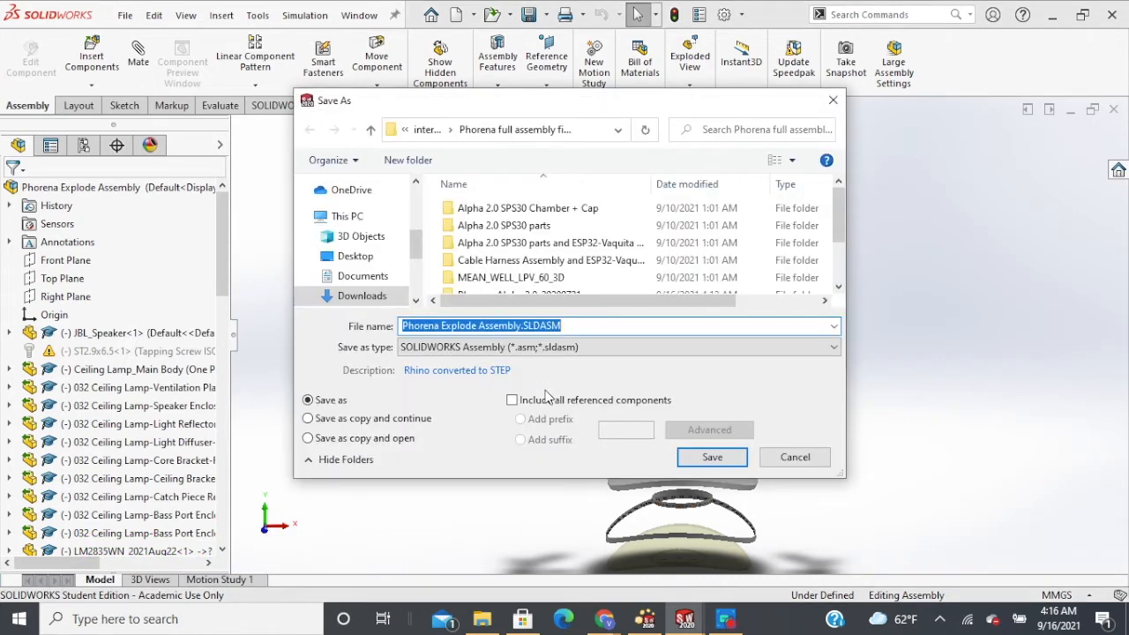
{"action": "left_click", "coordinate": [558, 349]}
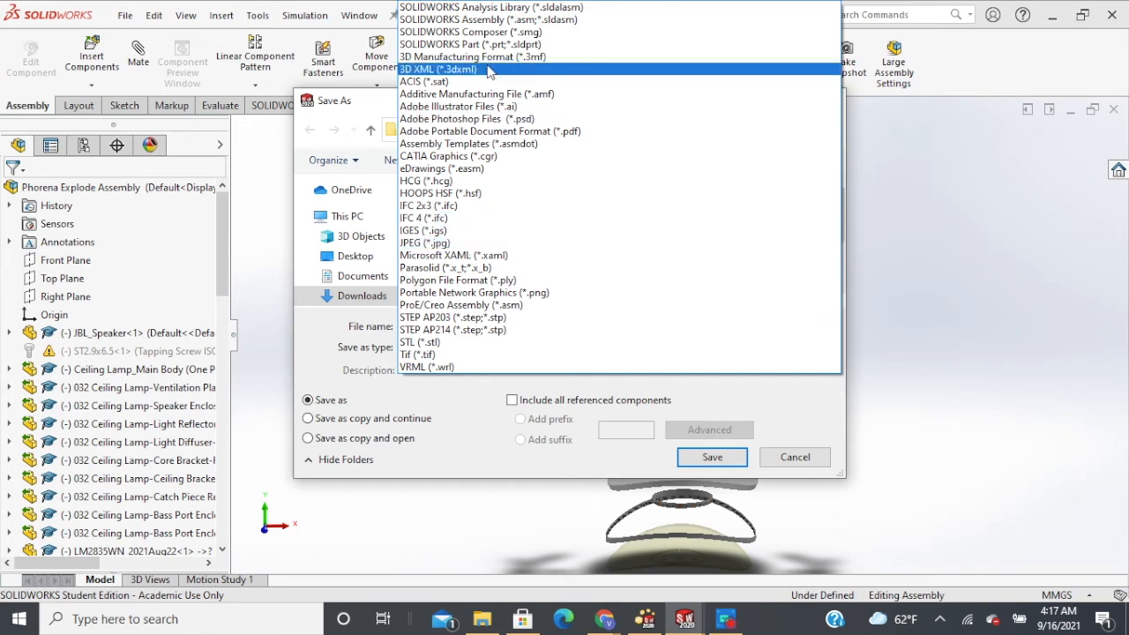
{"action": "left_click", "coordinate": [490, 32]}
{"action": "scroll", "coordinate": [541, 250], "scroll_direction": "down", "scroll_amount": 1}
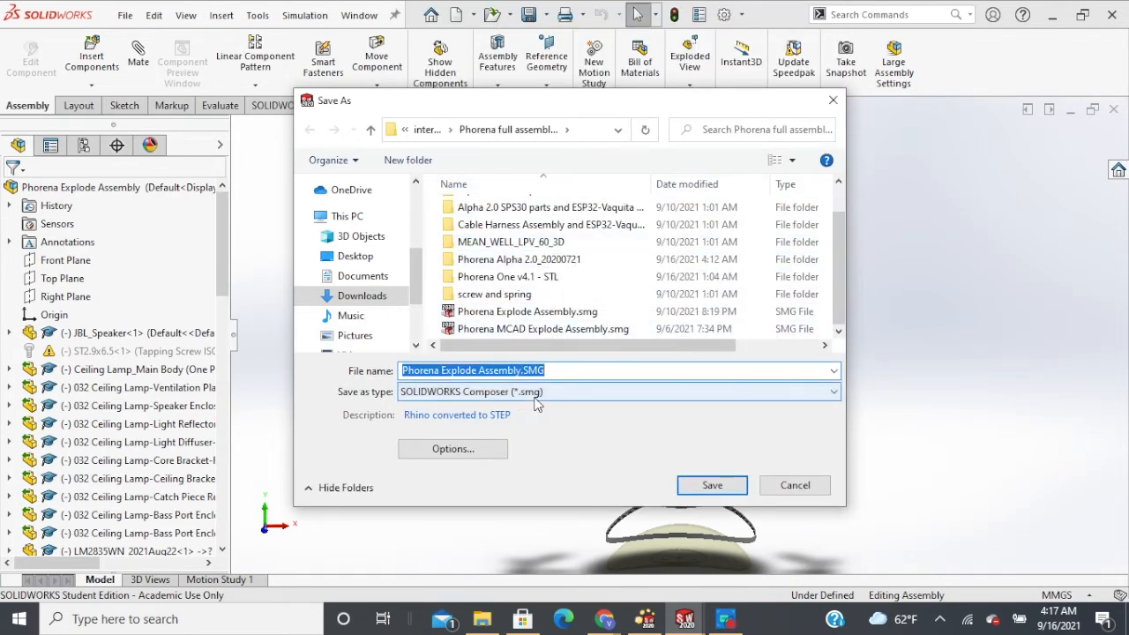
{"action": "left_click", "coordinate": [791, 488]}
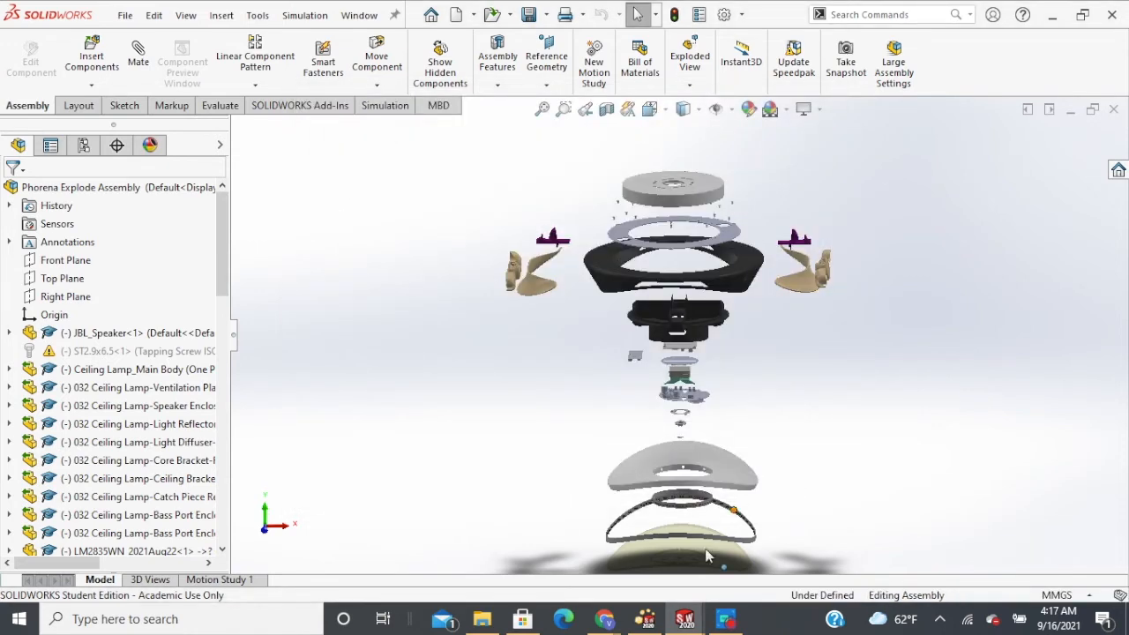
Step: Switch to Phorena Explode Assembly.smg in SOLIDWORKS Composer and look over the available file commands
{"action": "mouse_move", "coordinate": [648, 617]}
{"action": "left_click", "coordinate": [657, 589]}
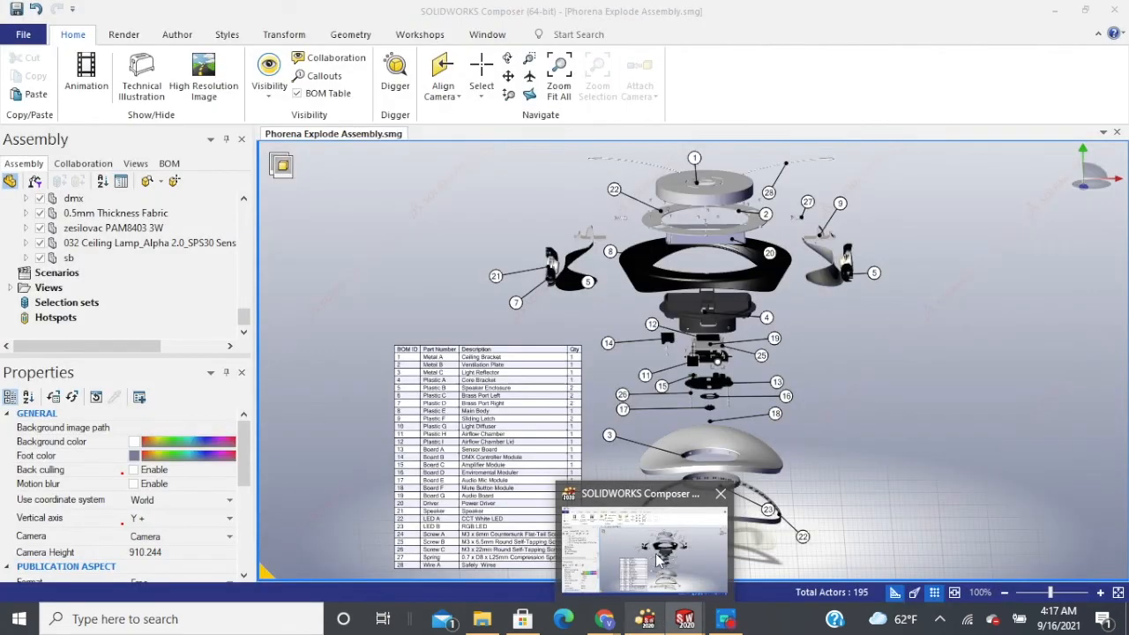
{"action": "left_click", "coordinate": [15, 37]}
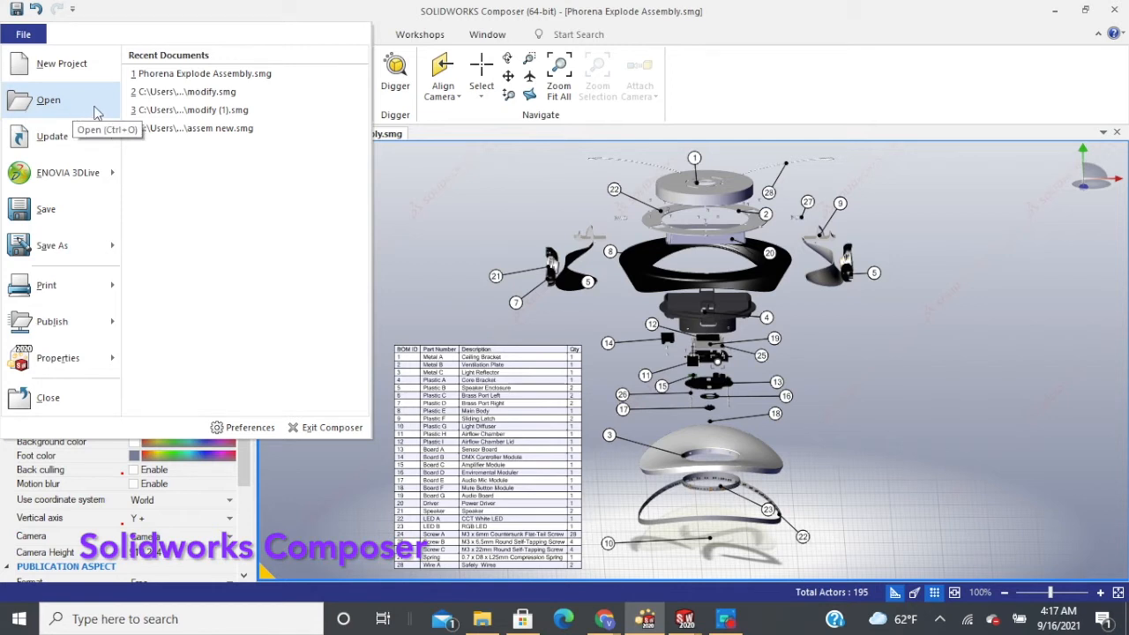
{"action": "left_click", "coordinate": [464, 188]}
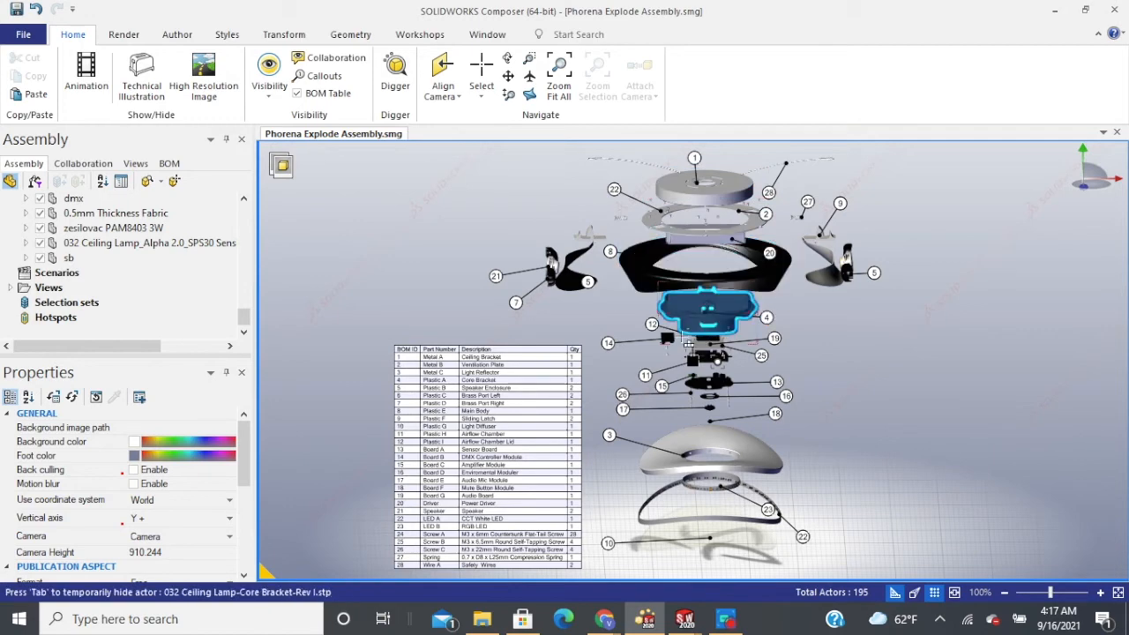
Step: Display the BOM list and hide the BOM table and callouts in the exploded view
{"action": "left_click", "coordinate": [168, 164]}
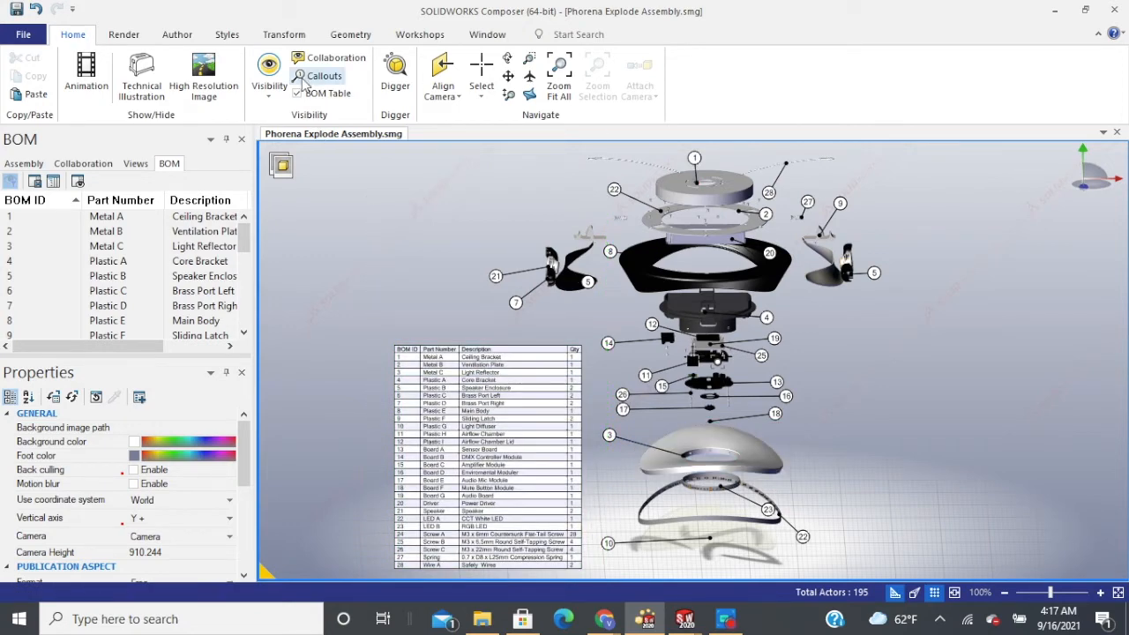
{"action": "left_click", "coordinate": [300, 92]}
{"action": "left_click", "coordinate": [318, 76]}
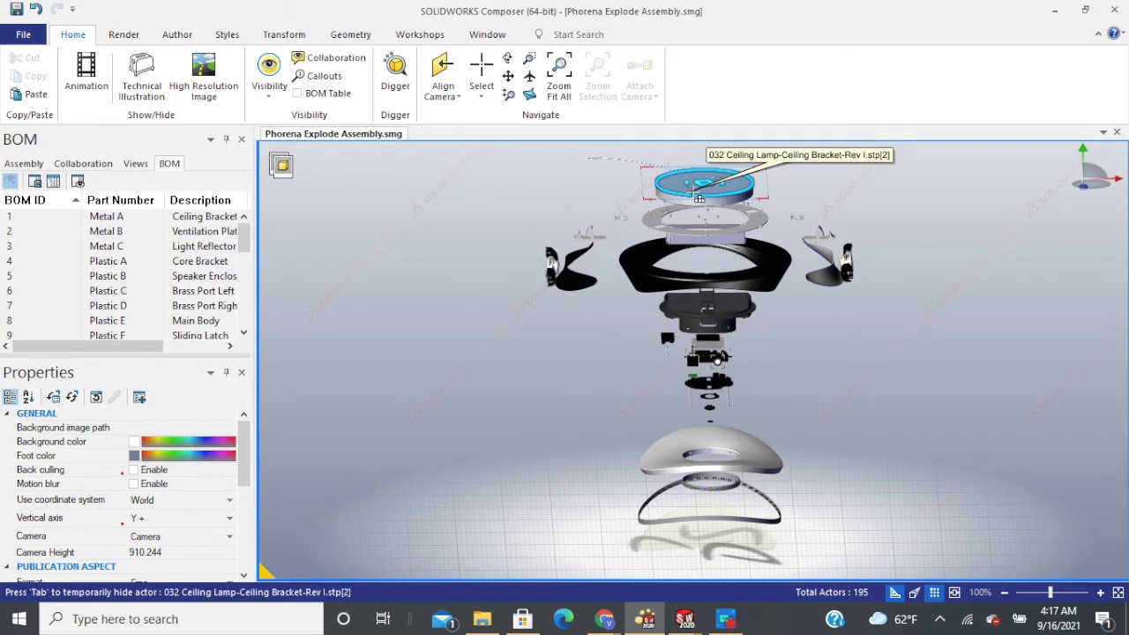
Step: Create a callout for the ceiling bracket with the BOM workshop and place it beside the bracket
{"action": "left_click", "coordinate": [407, 39]}
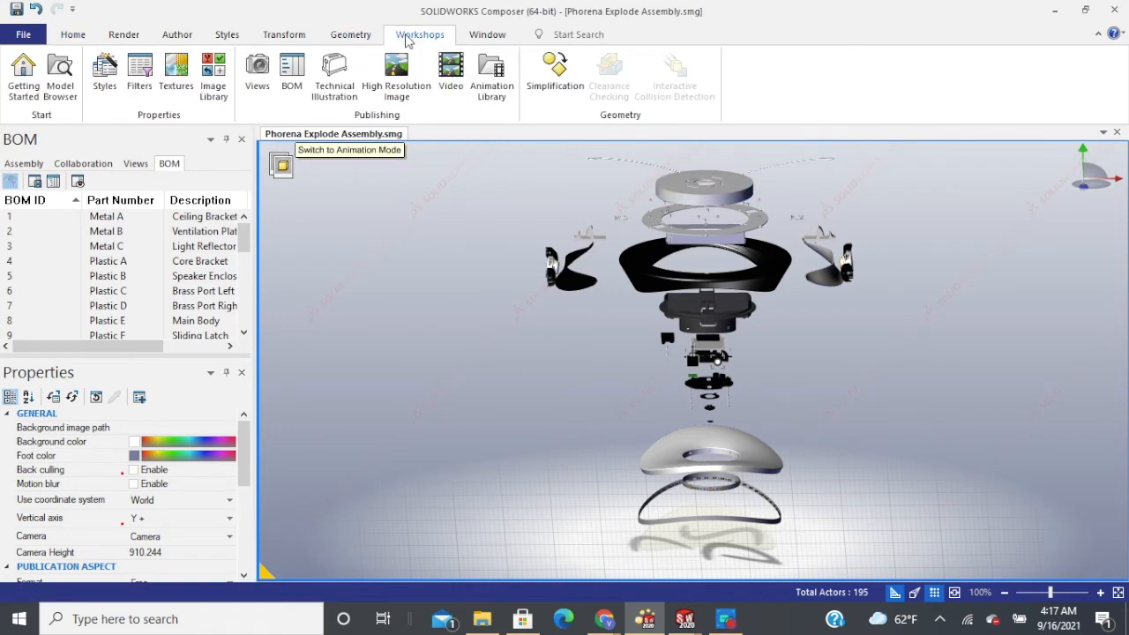
{"action": "left_click", "coordinate": [292, 79]}
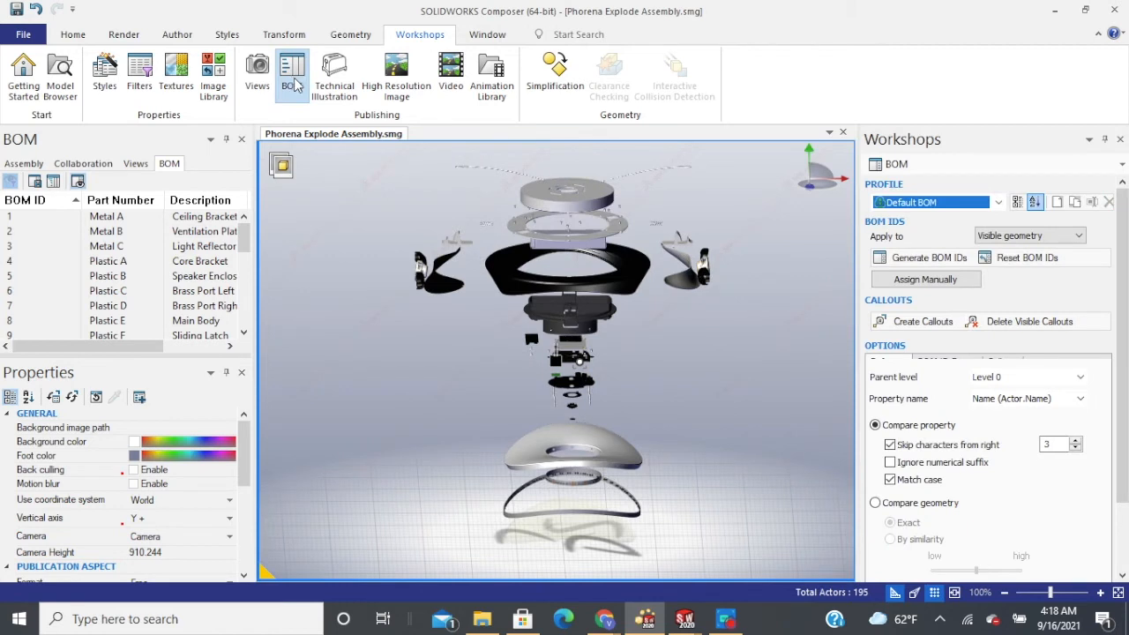
{"action": "left_click", "coordinate": [970, 256]}
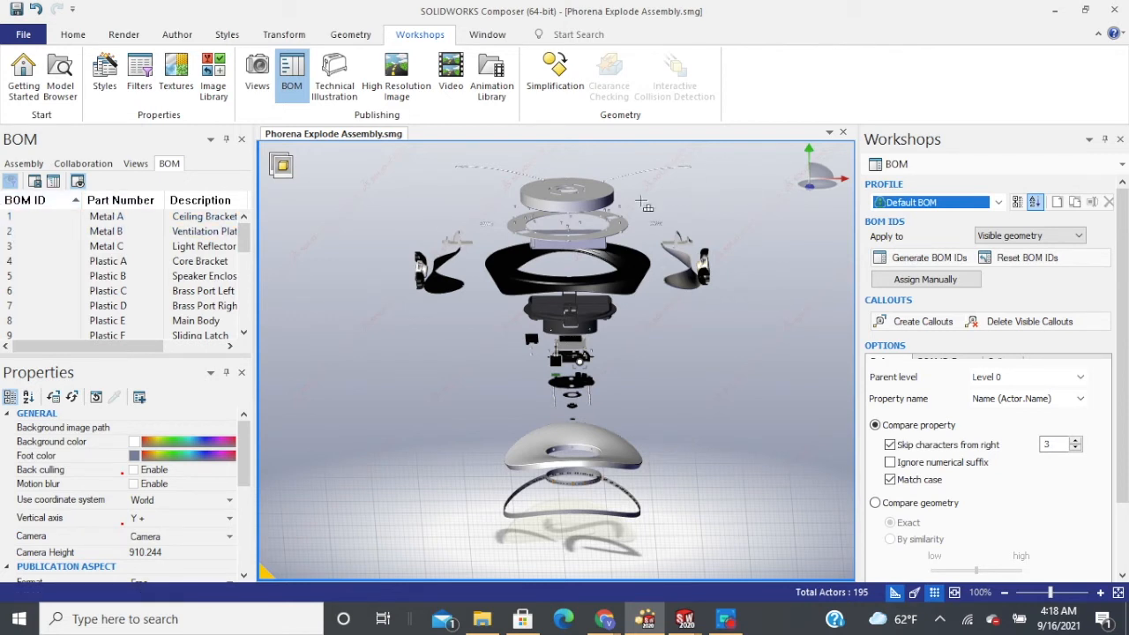
{"action": "left_click", "coordinate": [603, 203]}
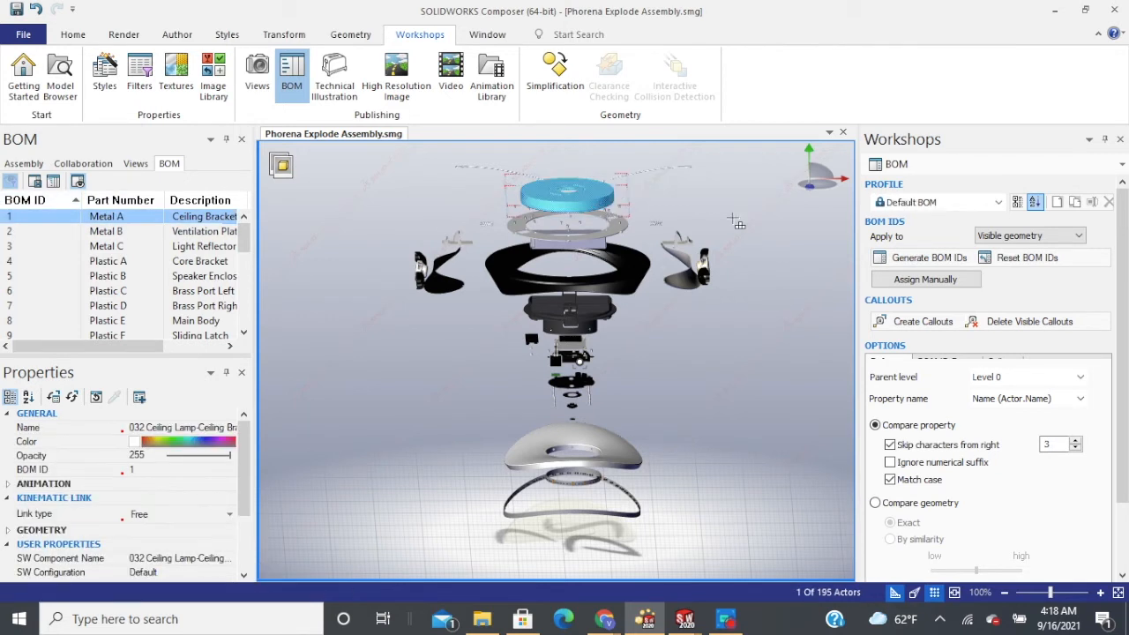
{"action": "left_click", "coordinate": [924, 322]}
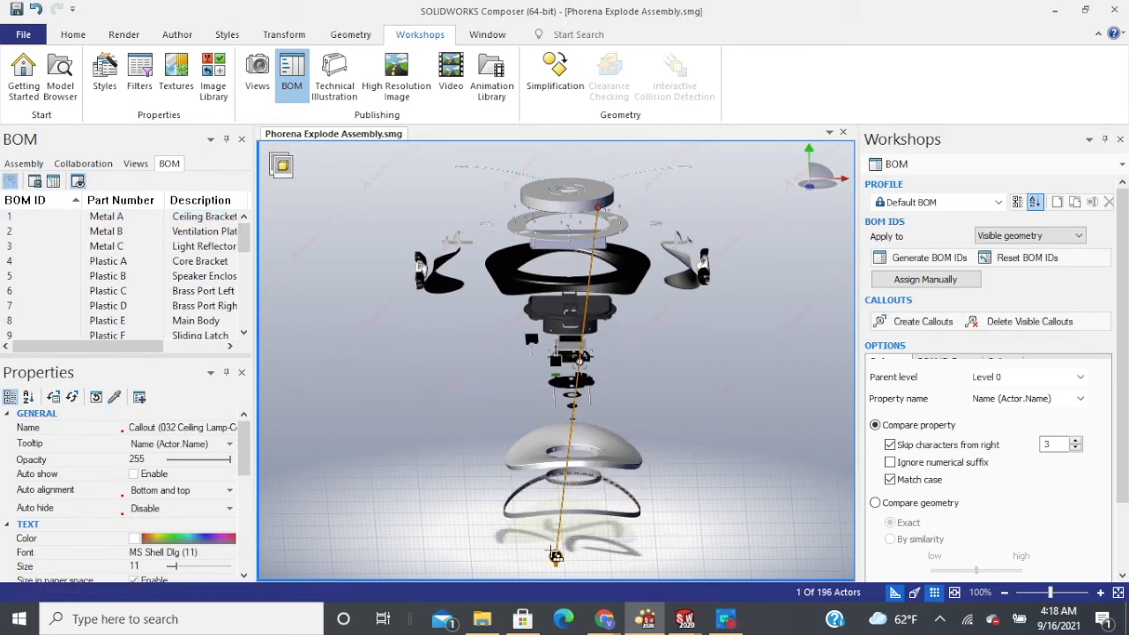
{"action": "left_click_drag", "start_coordinate": [555, 555], "coordinate": [655, 183]}
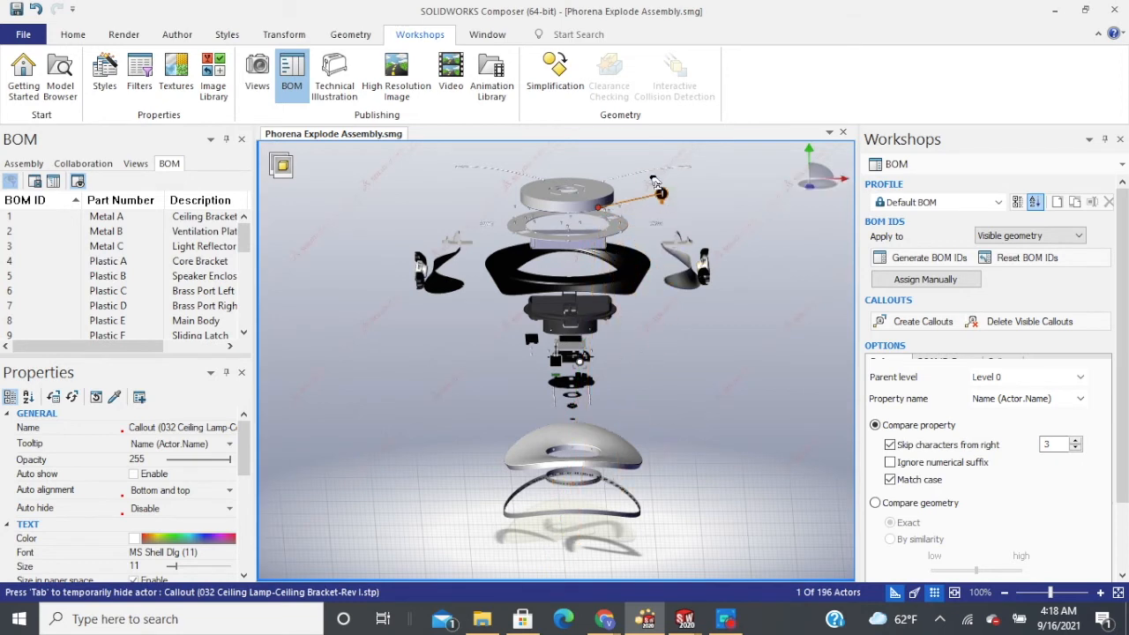
Step: Delete the newly created callout of the ceiling bracket
{"action": "key", "text": "Escape"}
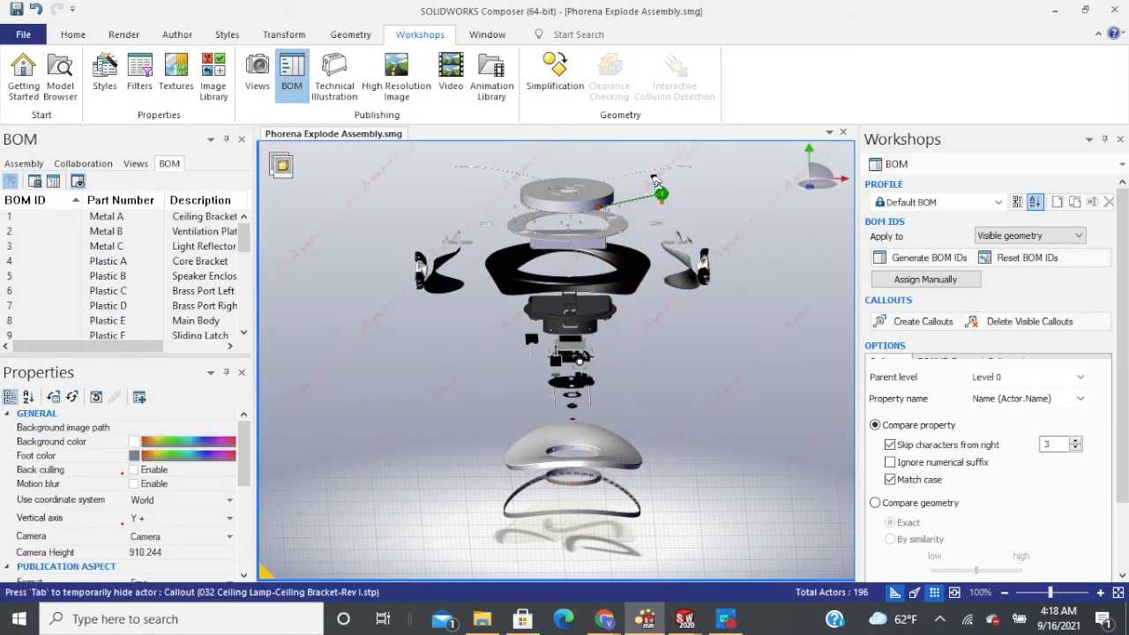
{"action": "left_click", "coordinate": [657, 186]}
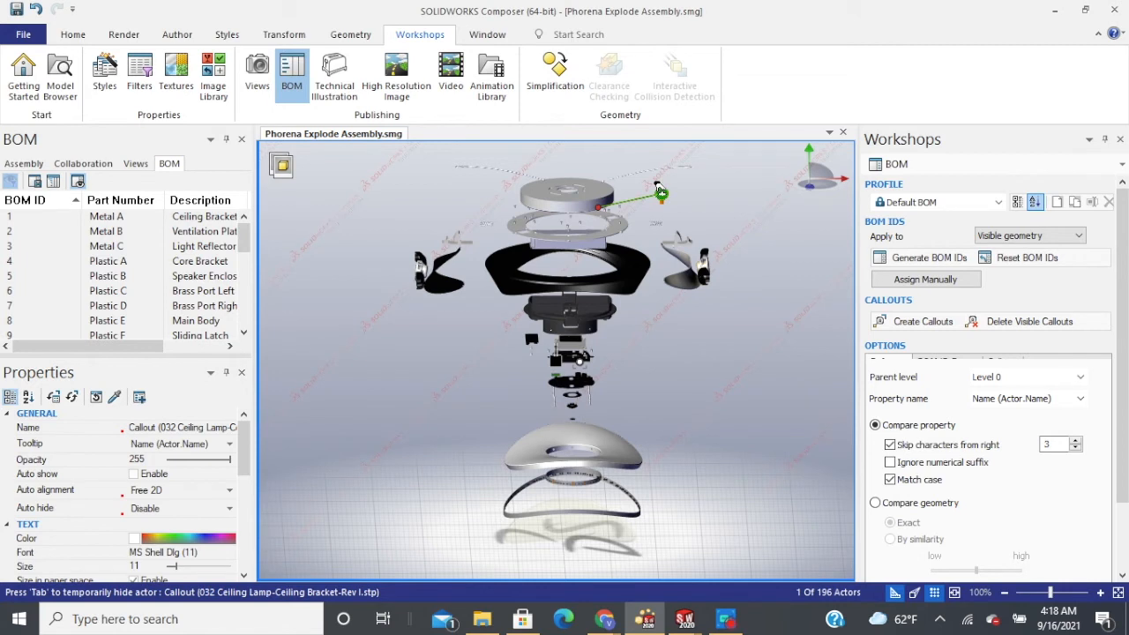
{"action": "key", "text": "Delete"}
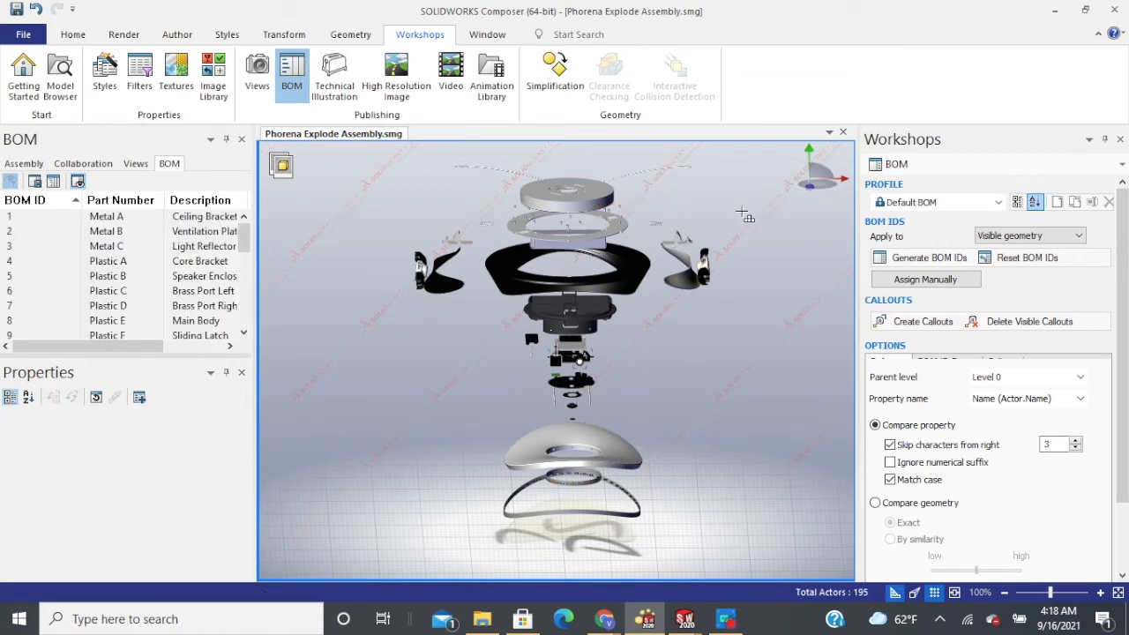
Step: Review the BOM workshop's ID format and callout options, and close the workshop
{"action": "left_click", "coordinate": [951, 362]}
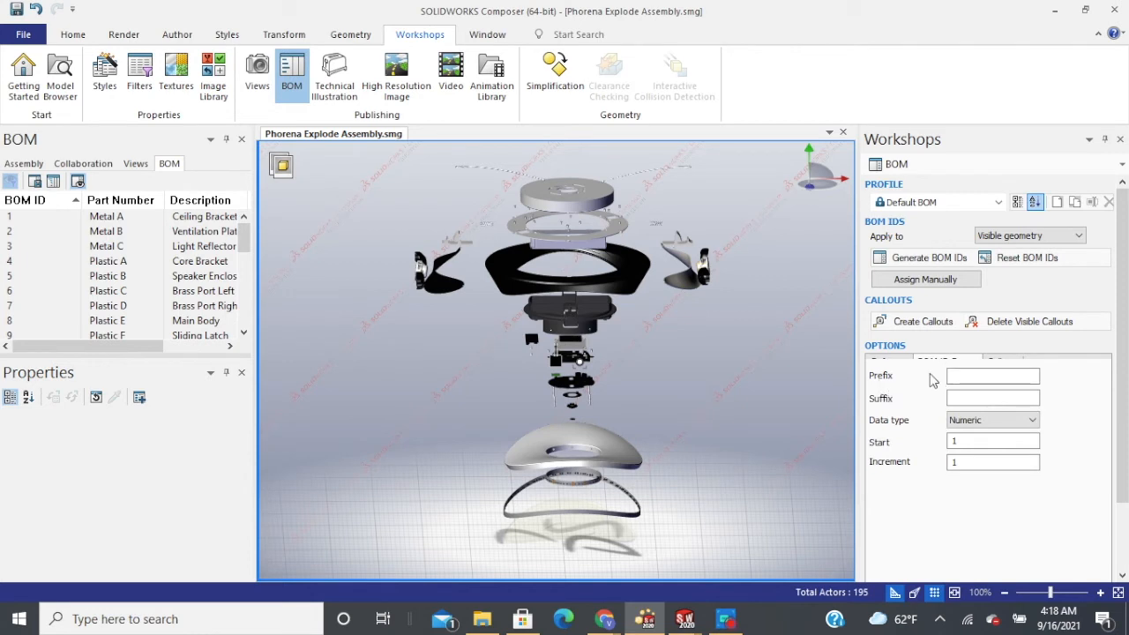
{"action": "left_click", "coordinate": [996, 363]}
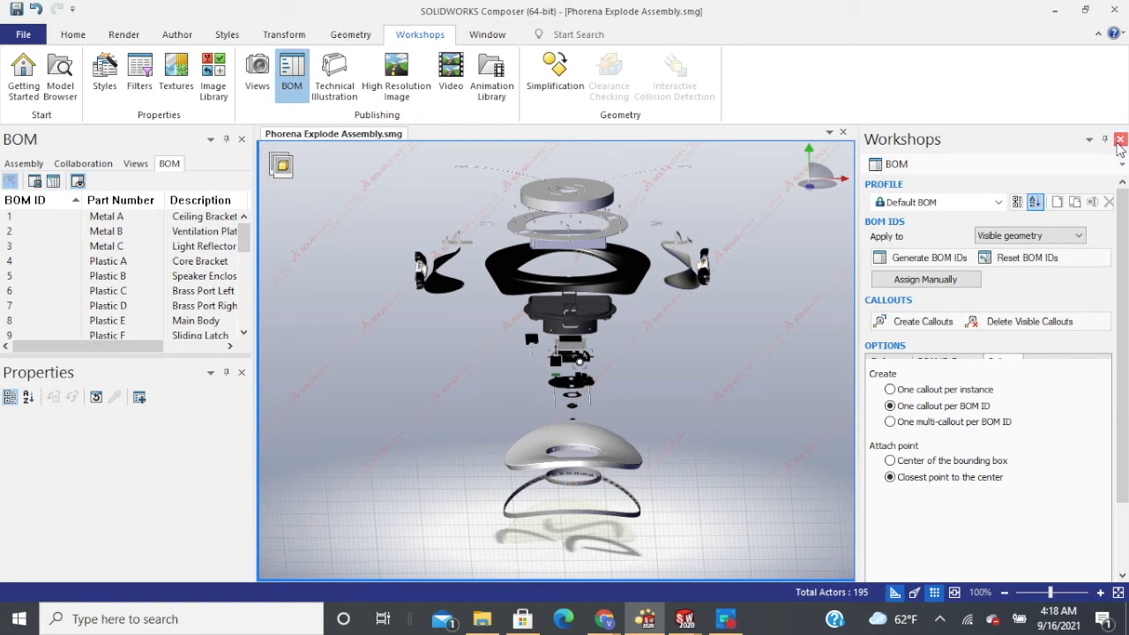
{"action": "left_click", "coordinate": [1119, 140]}
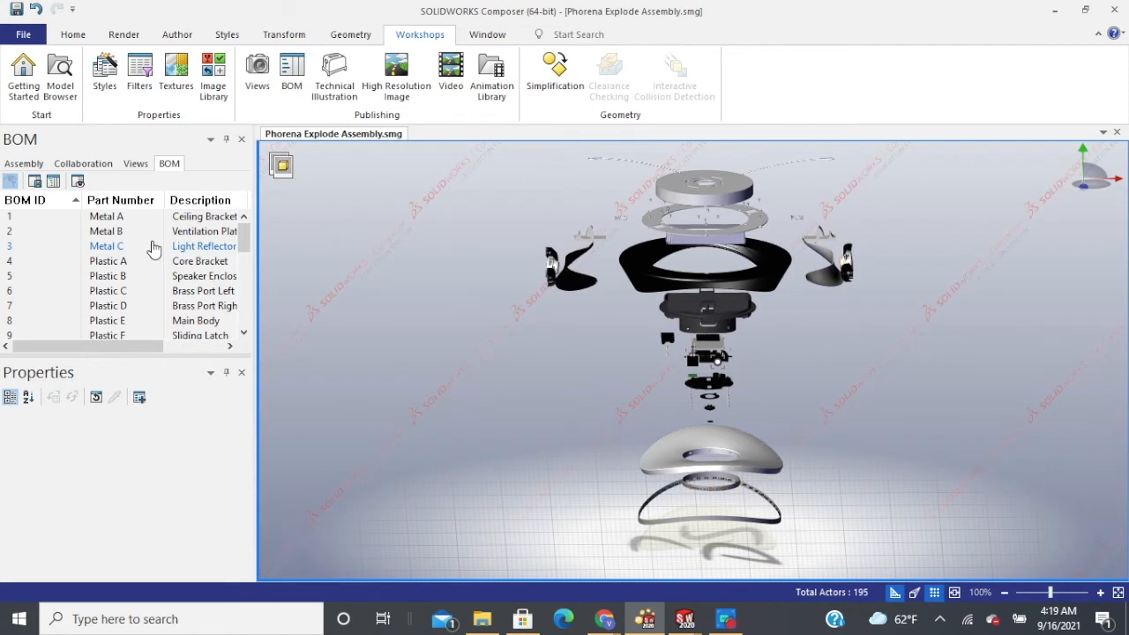
Step: Show the numbered callouts and the BOM table again in the exploded view
{"action": "left_click", "coordinate": [72, 34]}
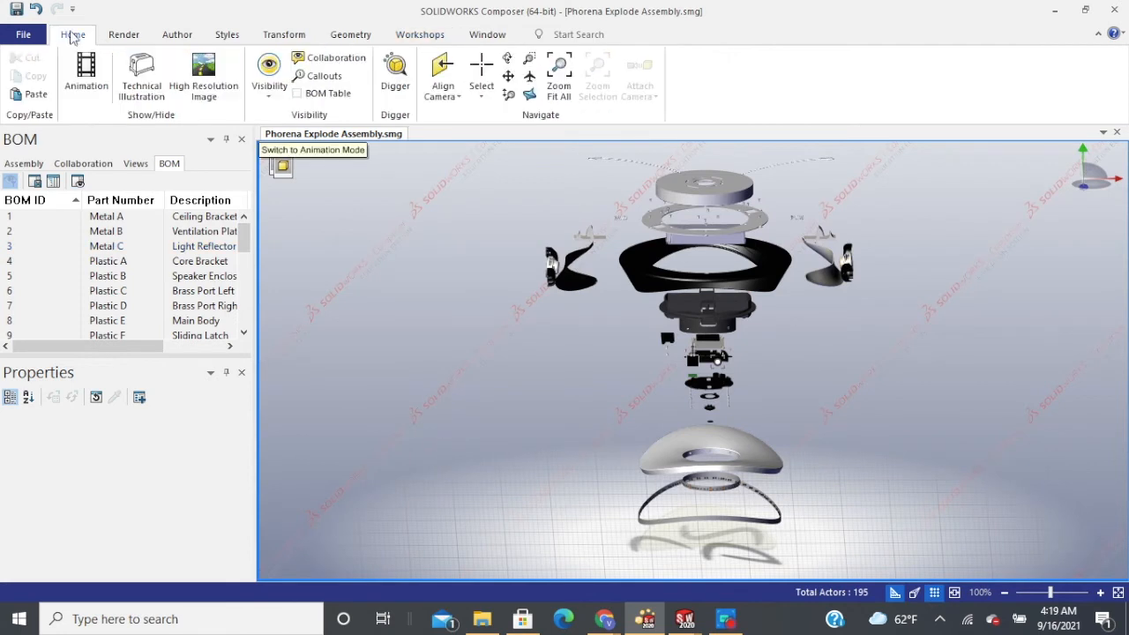
{"action": "left_click", "coordinate": [323, 79]}
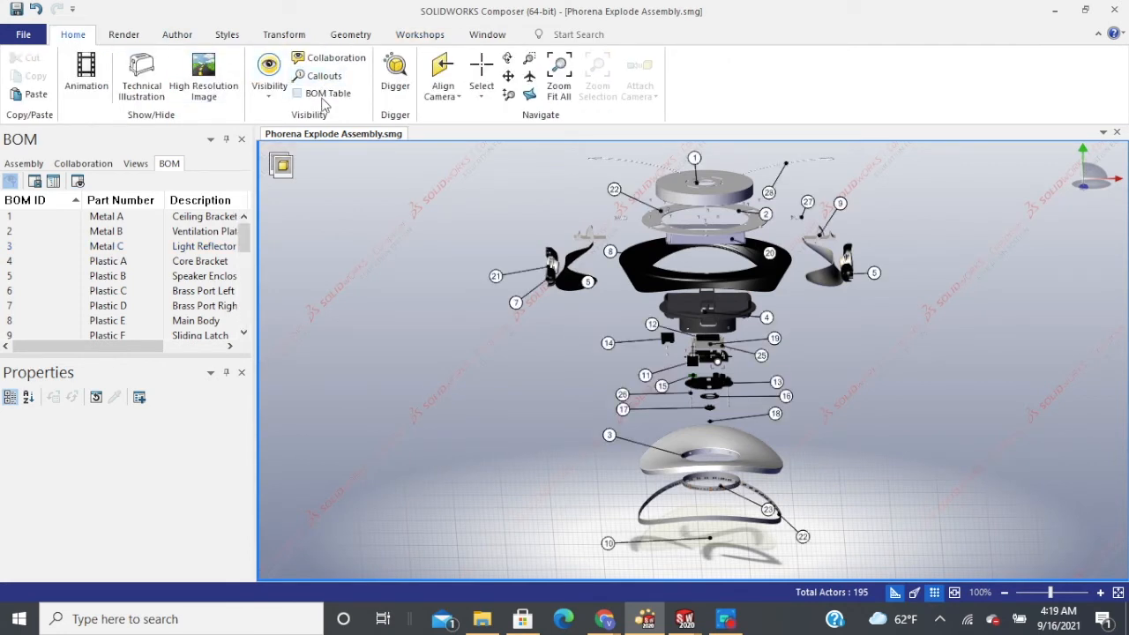
{"action": "left_click", "coordinate": [323, 94]}
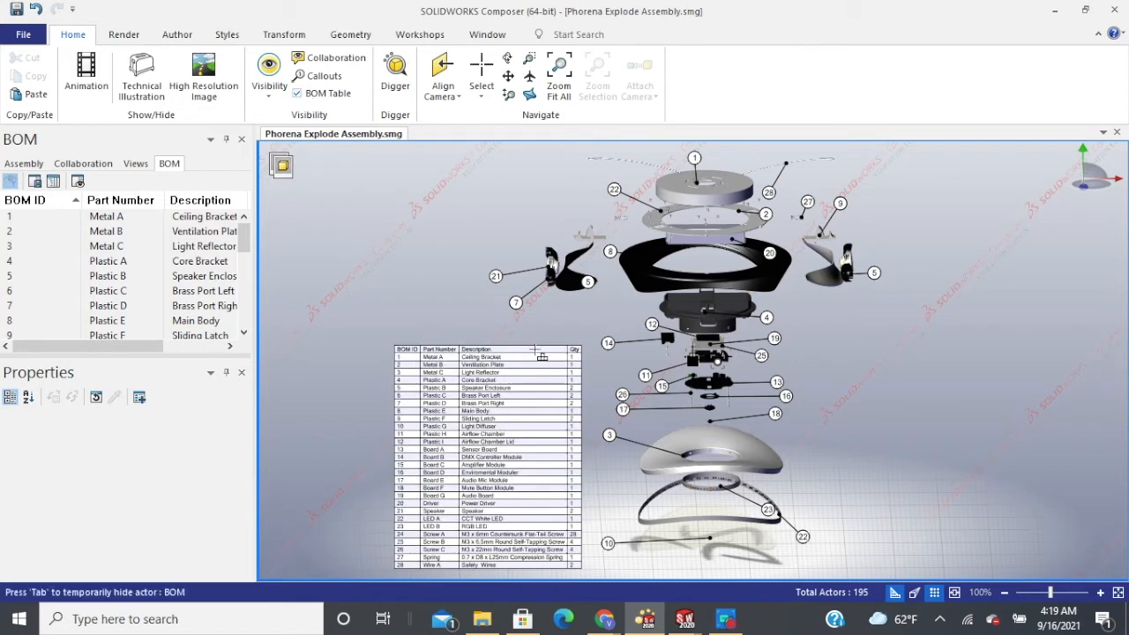
Step: Review the properties of the BOM table and of the ceiling bracket, including the bracket's user properties
{"action": "left_click", "coordinate": [437, 304]}
{"action": "left_click", "coordinate": [455, 304]}
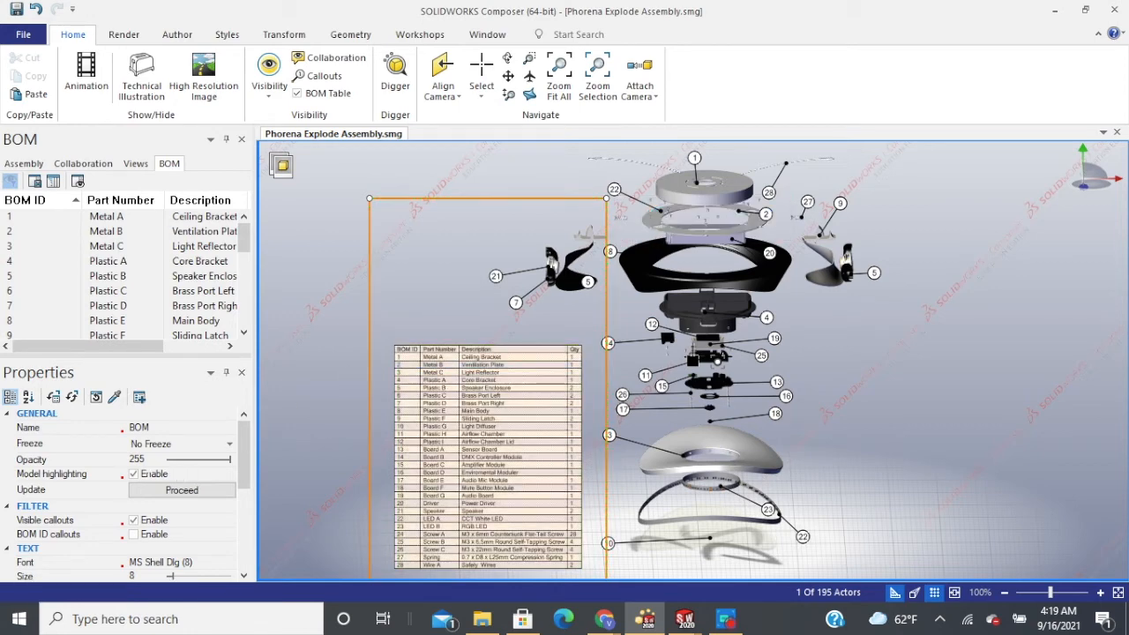
{"action": "left_click", "coordinate": [134, 476]}
{"action": "left_click_drag", "start_coordinate": [242, 436], "coordinate": [249, 508]}
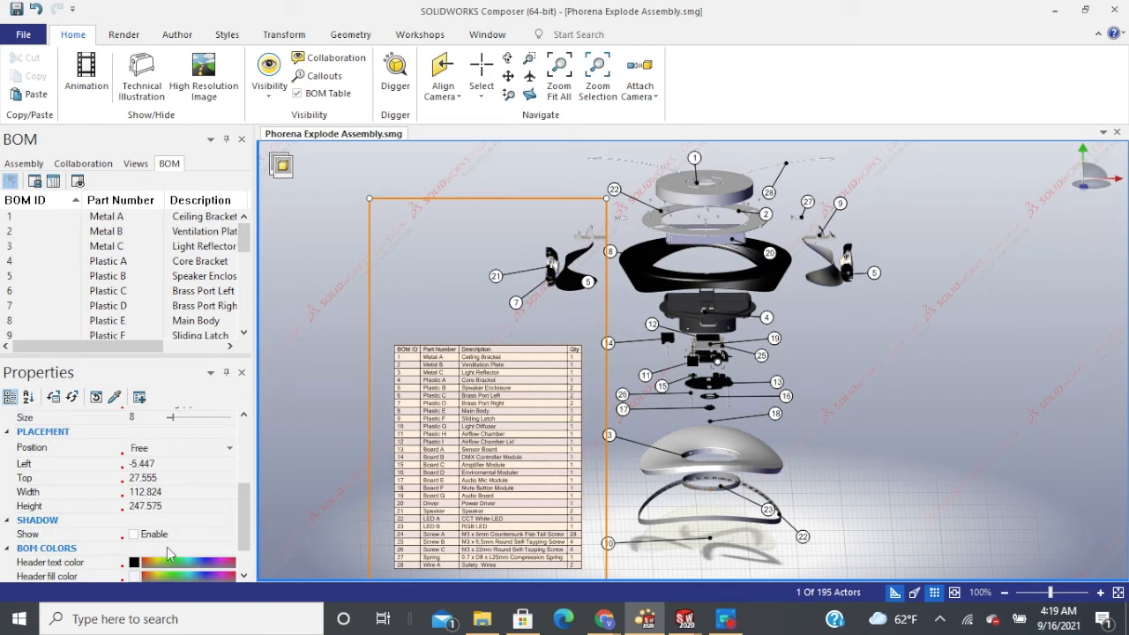
{"action": "left_click_drag", "start_coordinate": [244, 512], "coordinate": [249, 441]}
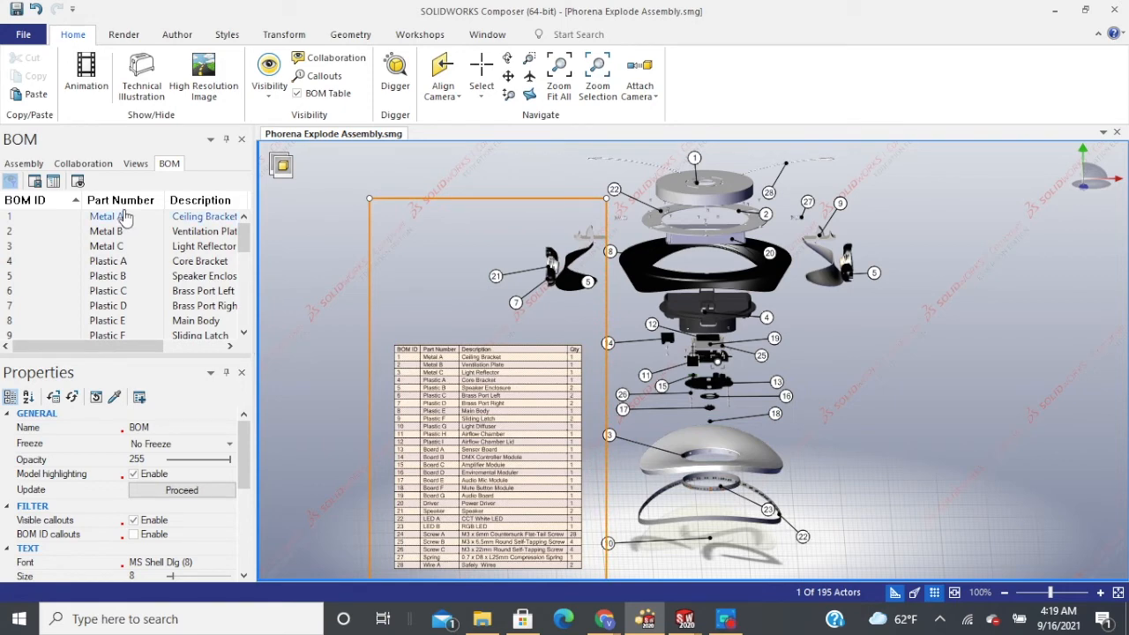
{"action": "left_click", "coordinate": [678, 198]}
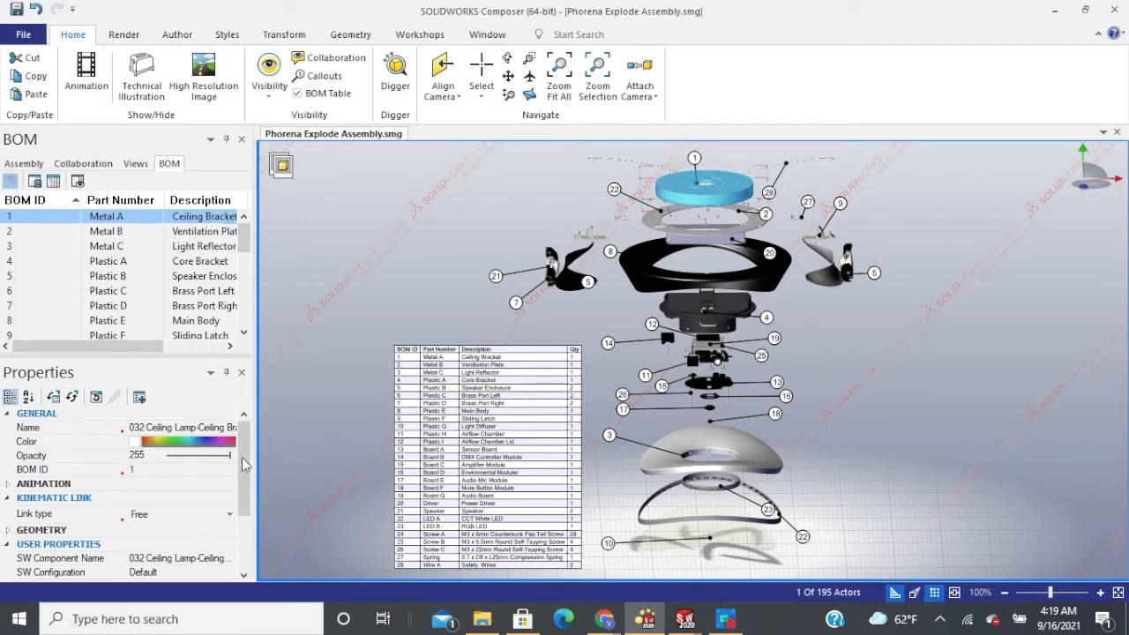
{"action": "left_click_drag", "start_coordinate": [247, 454], "coordinate": [241, 518]}
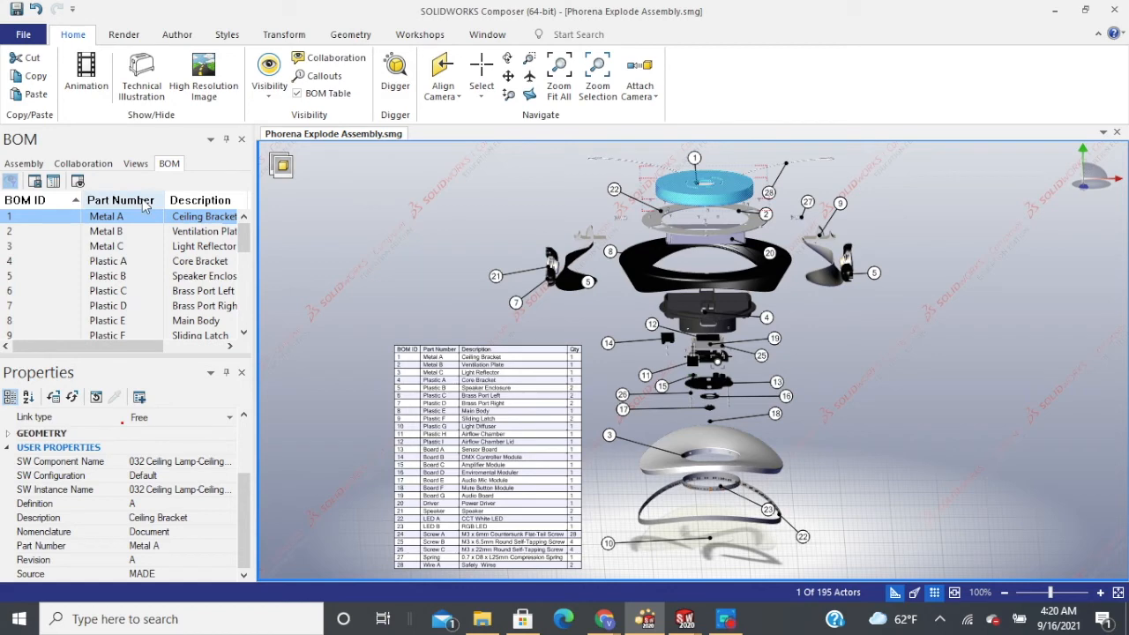
Step: Review the meta-properties available as BOM columns, including SW Configuration and SW Component Name, and close the column configuration without adding any
{"action": "left_click", "coordinate": [51, 181]}
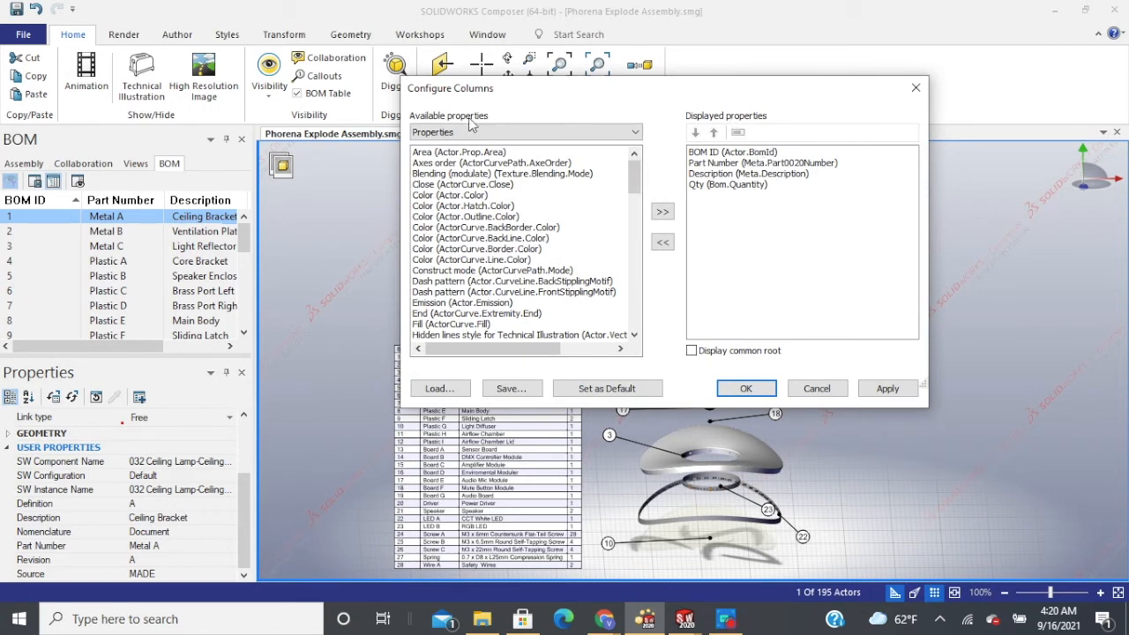
{"action": "left_click", "coordinate": [567, 134]}
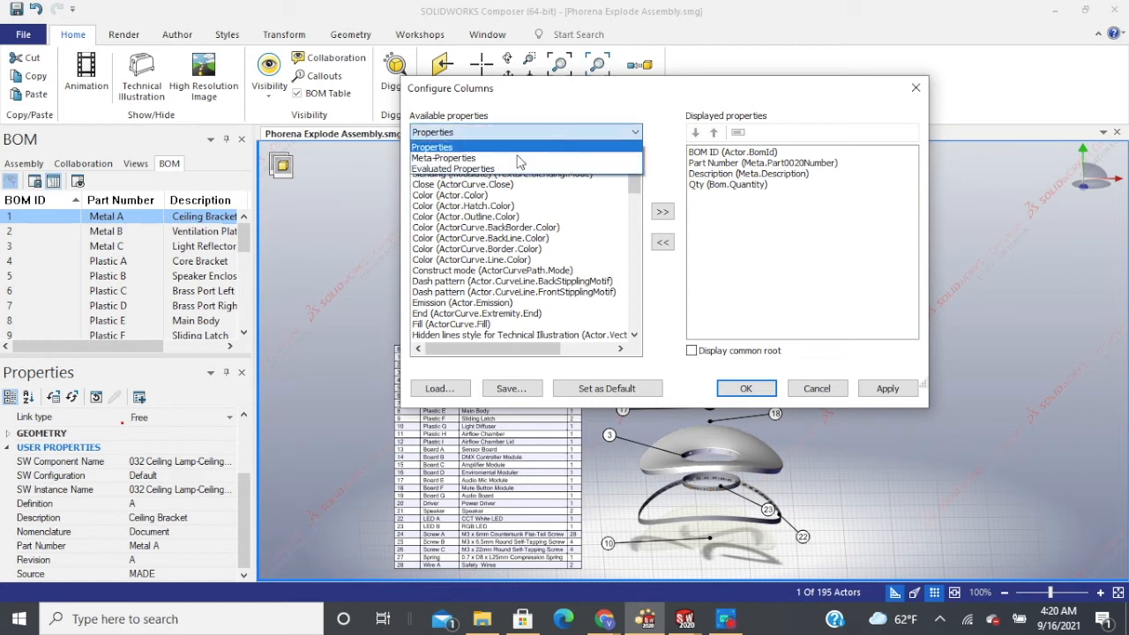
{"action": "left_click", "coordinate": [470, 159]}
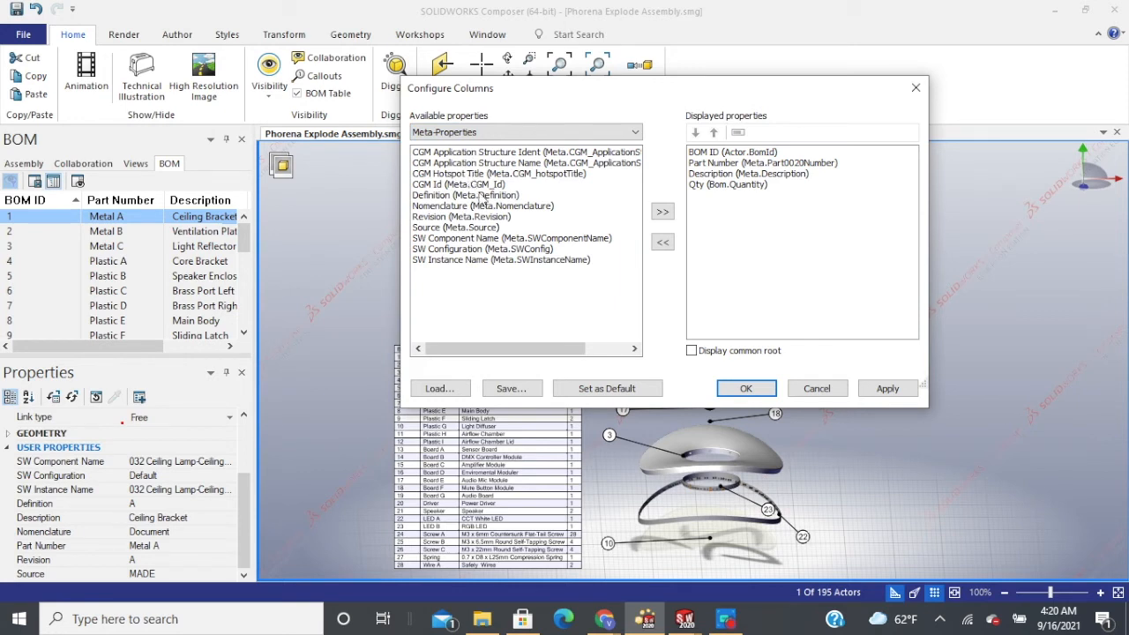
{"action": "left_click", "coordinate": [488, 249]}
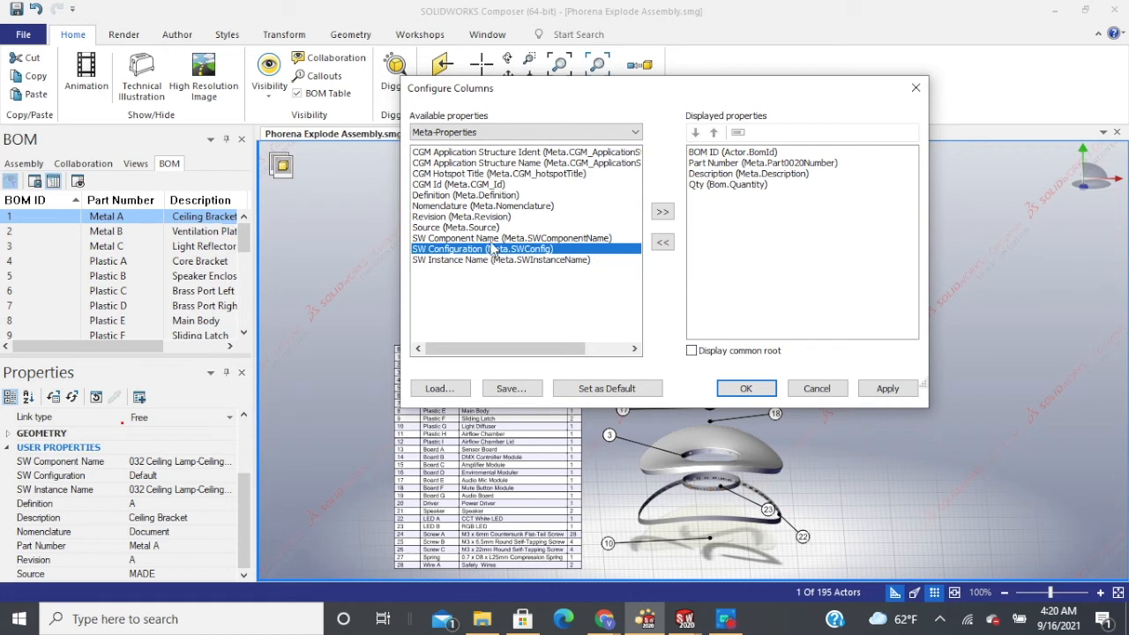
{"action": "left_click", "coordinate": [492, 238]}
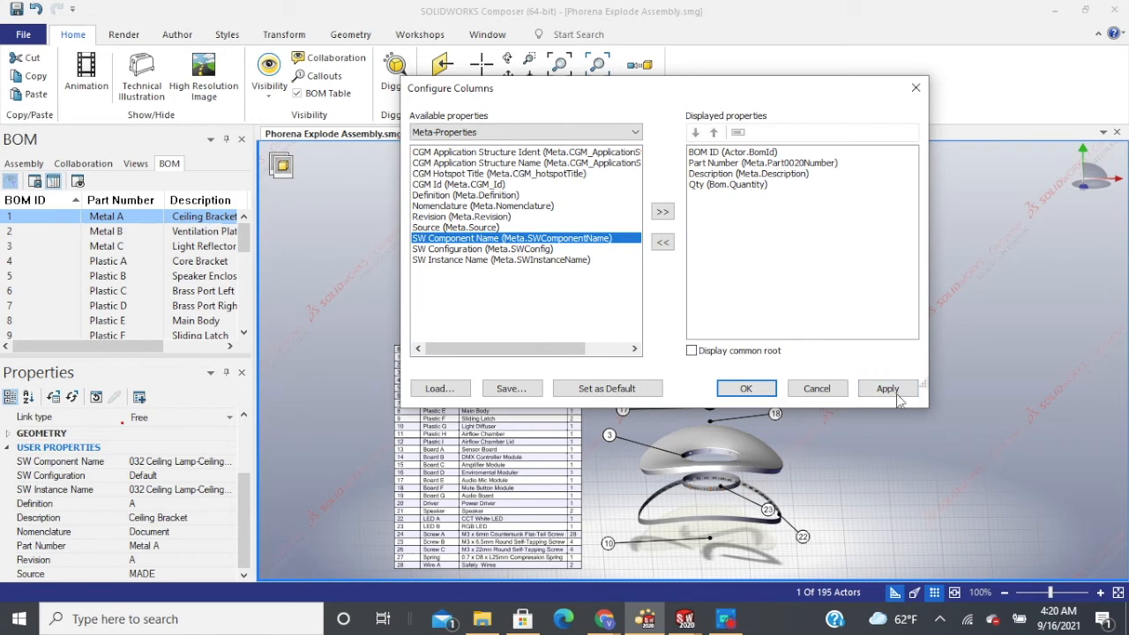
{"action": "left_click", "coordinate": [768, 390]}
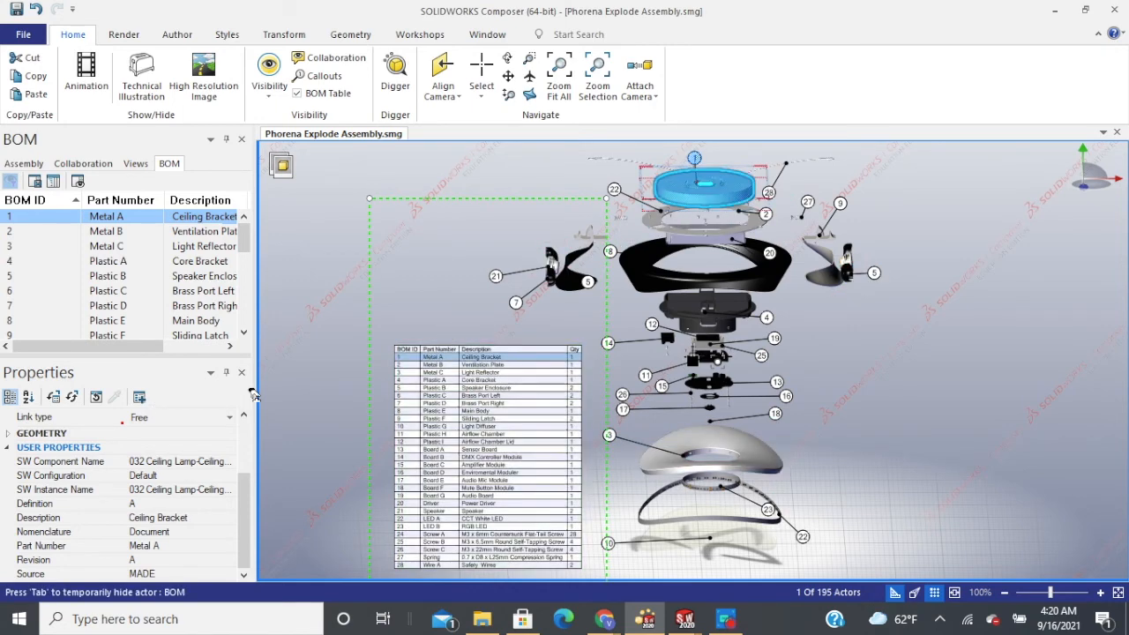
Step: Add the CGM Id meta-property to the selected ceiling bracket
{"action": "left_click", "coordinate": [140, 398]}
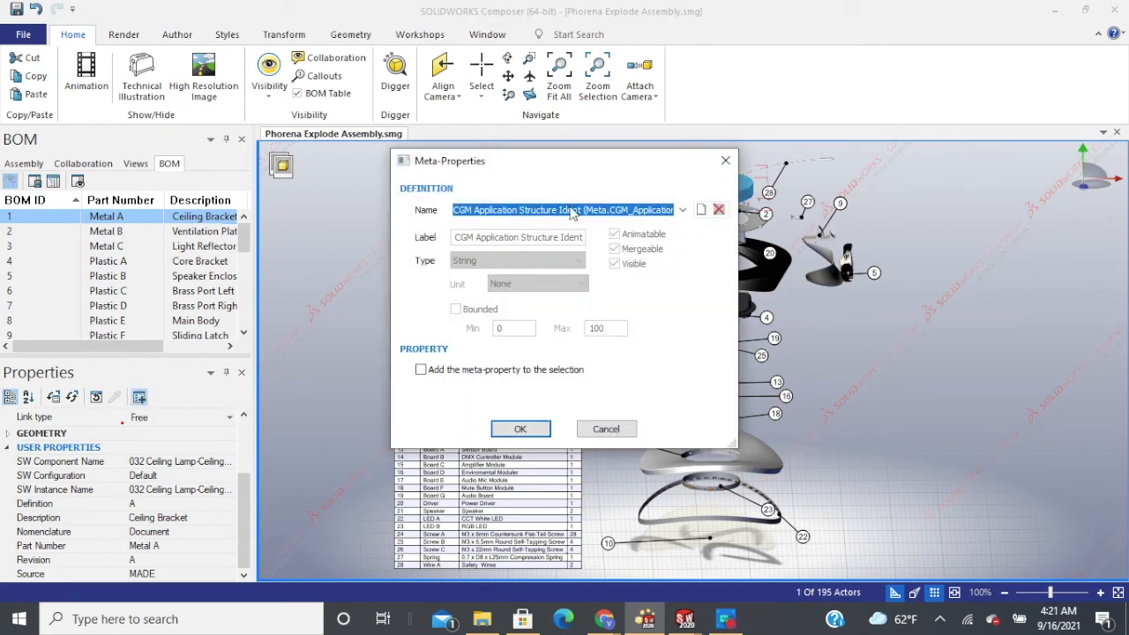
{"action": "left_click", "coordinate": [574, 212]}
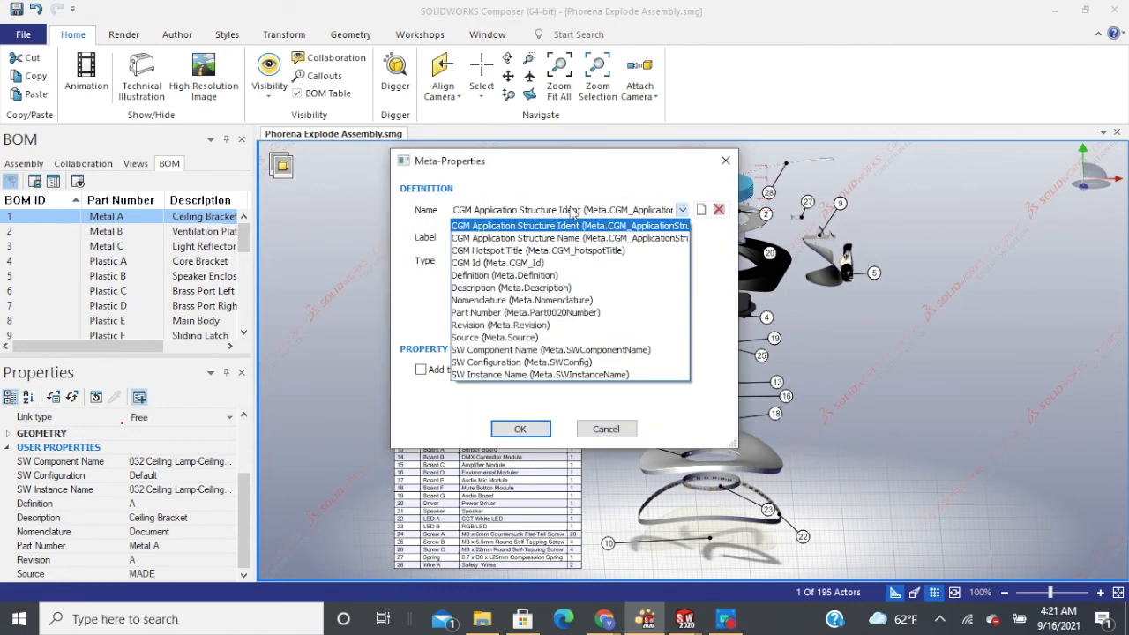
{"action": "left_click", "coordinate": [568, 325]}
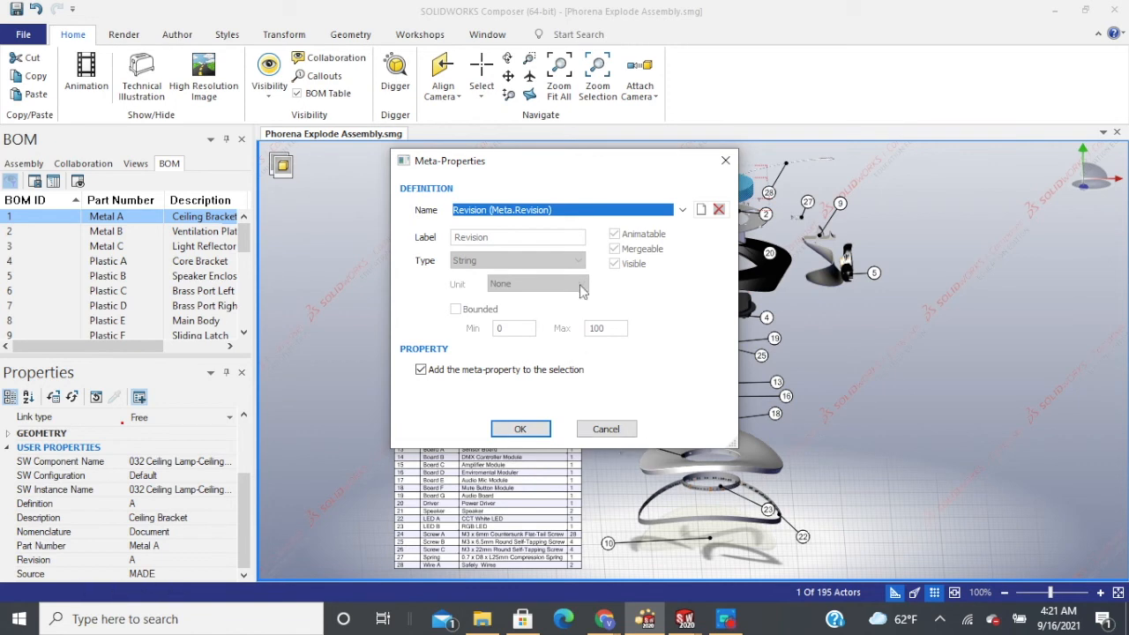
{"action": "left_click", "coordinate": [585, 215]}
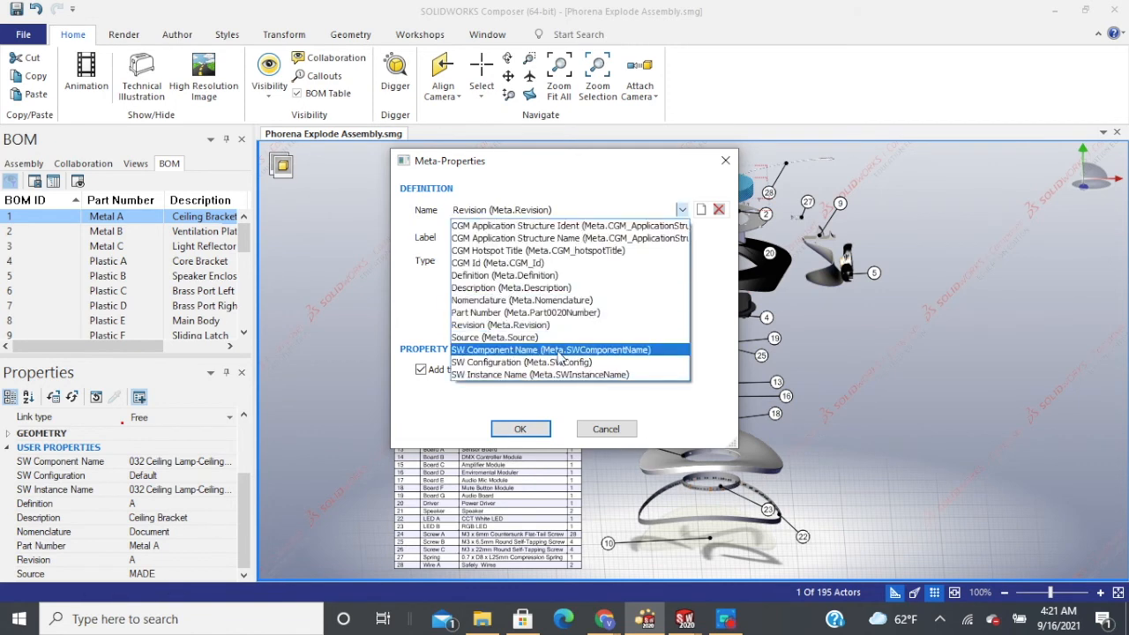
{"action": "left_click", "coordinate": [537, 263]}
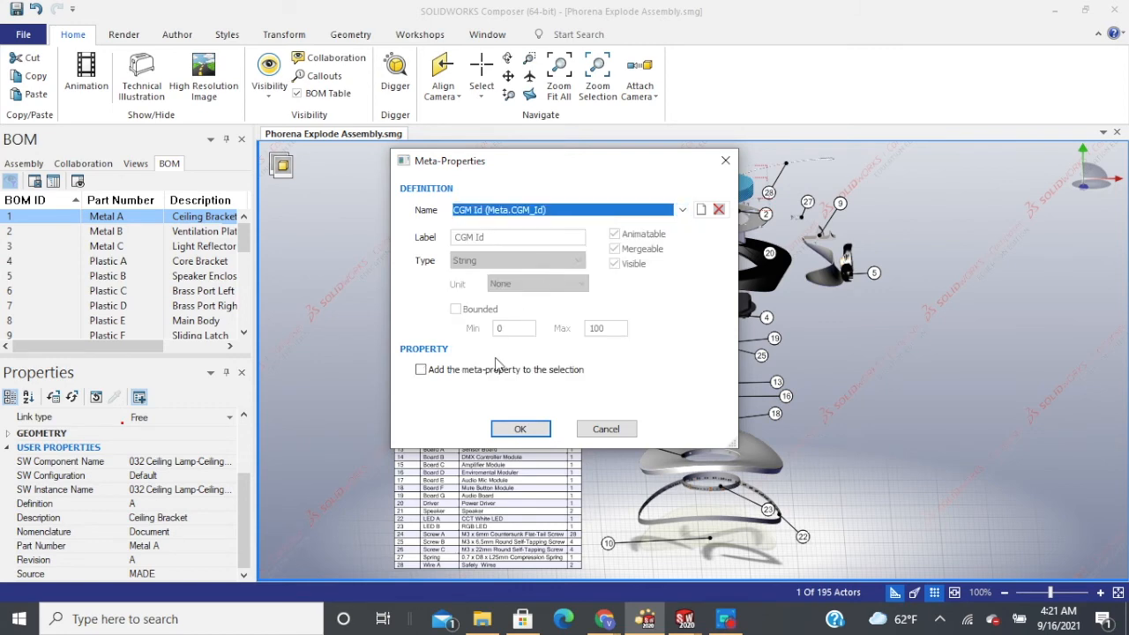
{"action": "left_click", "coordinate": [487, 370]}
{"action": "left_click", "coordinate": [521, 429]}
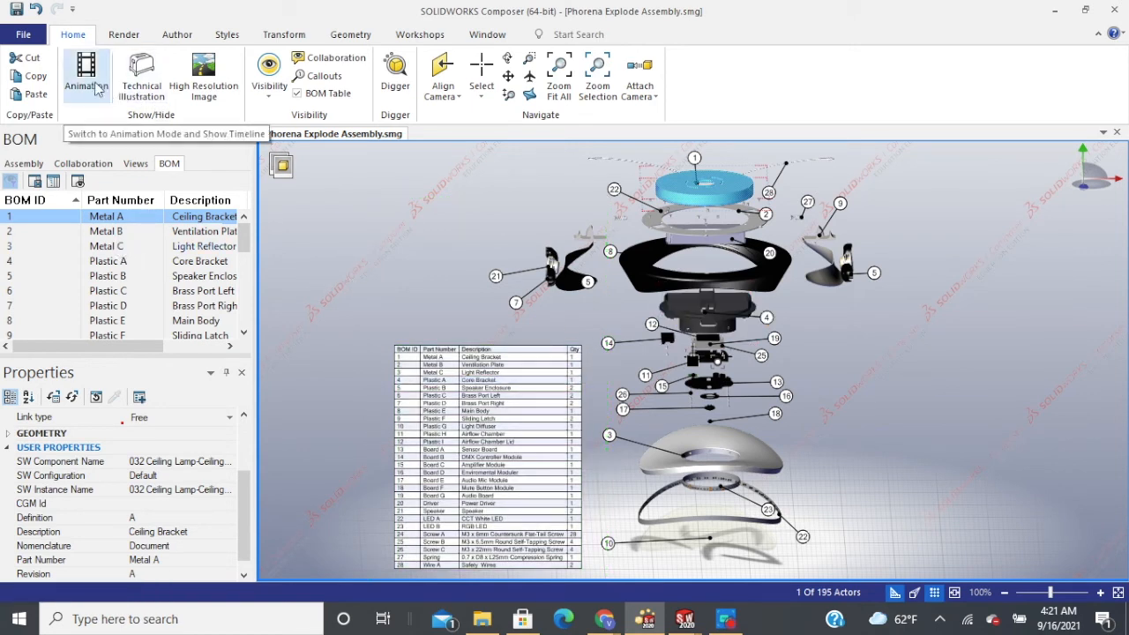
Step: Review the saved views and the commands available for View 4
{"action": "left_click", "coordinate": [135, 164]}
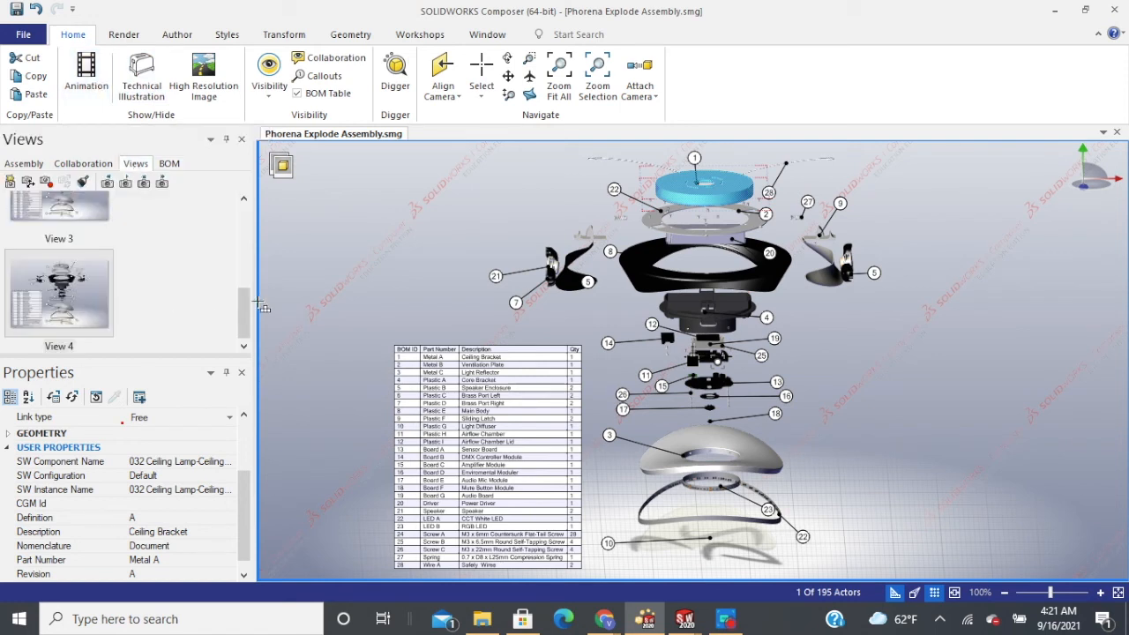
{"action": "mouse_move", "coordinate": [245, 316]}
{"action": "left_mouse_down"}
{"action": "mouse_move", "coordinate": [242, 228]}
{"action": "mouse_move", "coordinate": [242, 321]}
{"action": "left_mouse_up"}
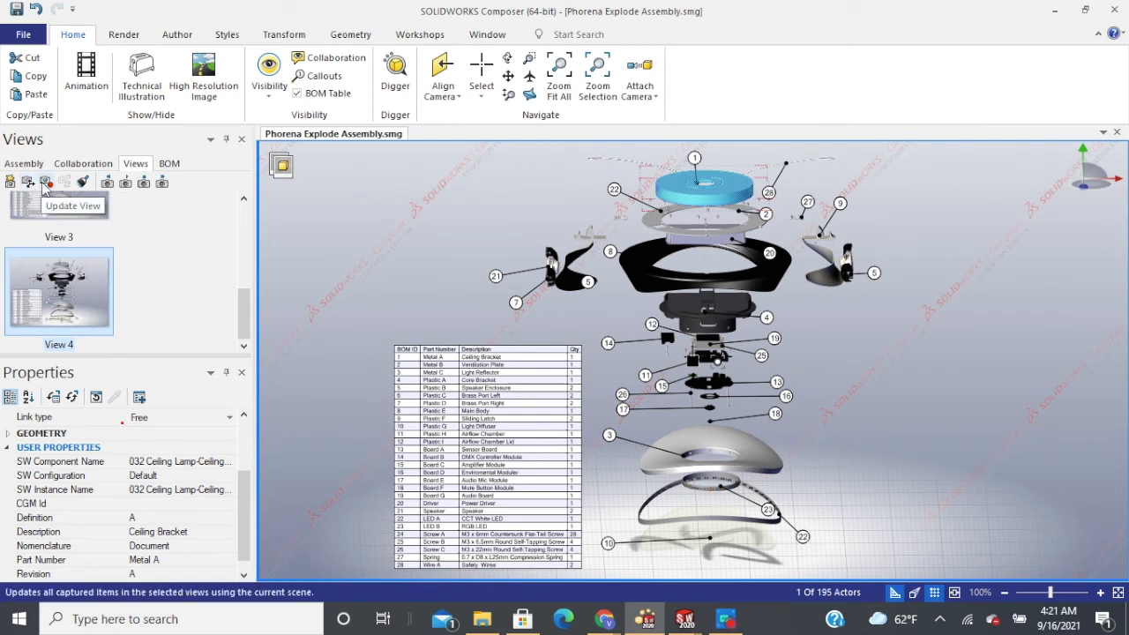
{"action": "right_click", "coordinate": [60, 281]}
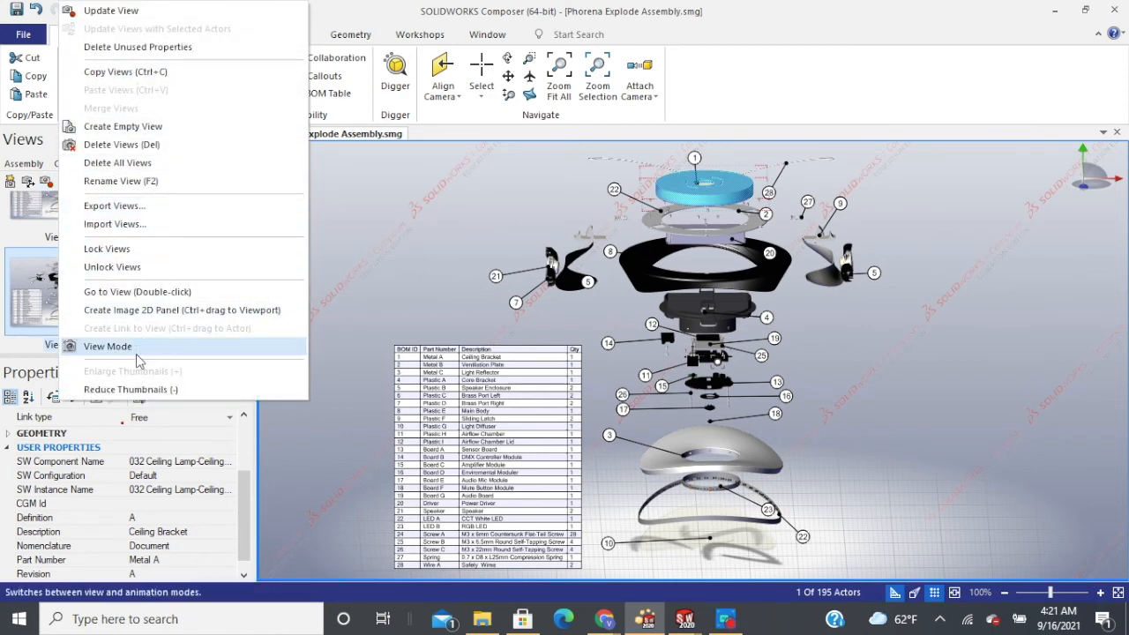
{"action": "left_click", "coordinate": [13, 296]}
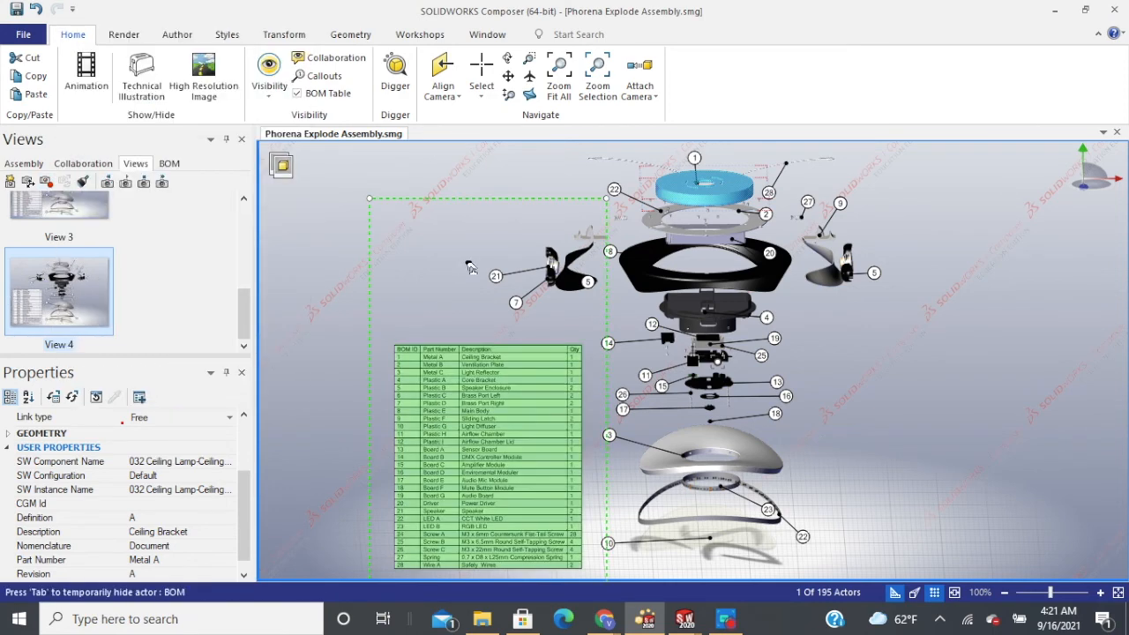
Step: Show the animation timeline without saving the current view, move the time slightly past the start, and close the timeline
{"action": "left_click", "coordinate": [104, 86]}
{"action": "left_click", "coordinate": [592, 341]}
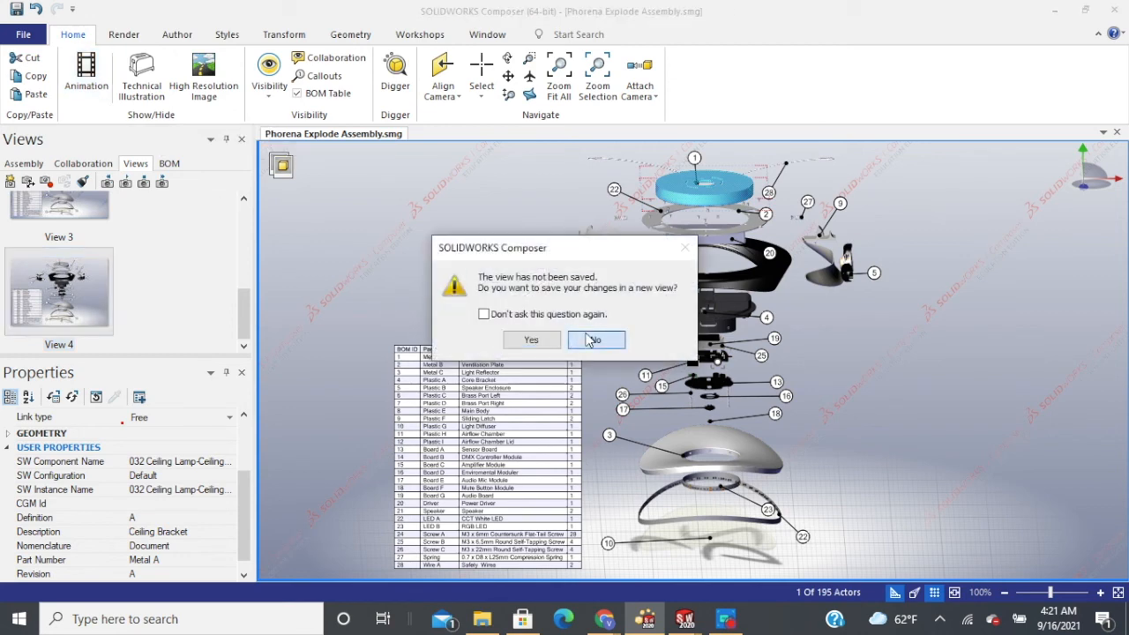
{"action": "left_click", "coordinate": [98, 80]}
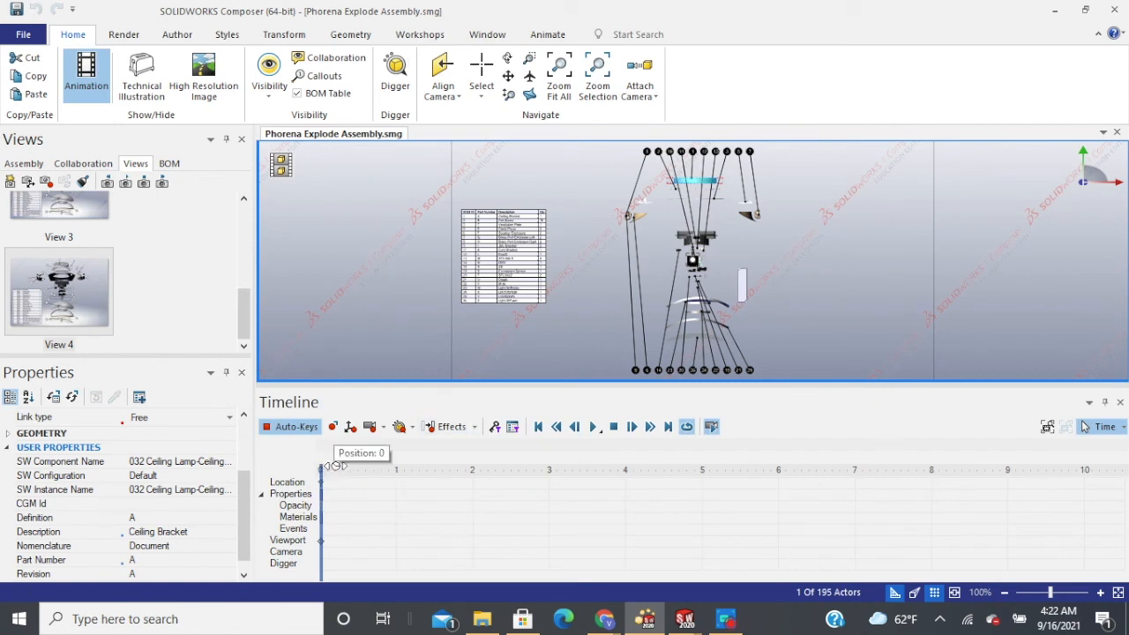
{"action": "left_click_drag", "start_coordinate": [348, 466], "coordinate": [351, 465]}
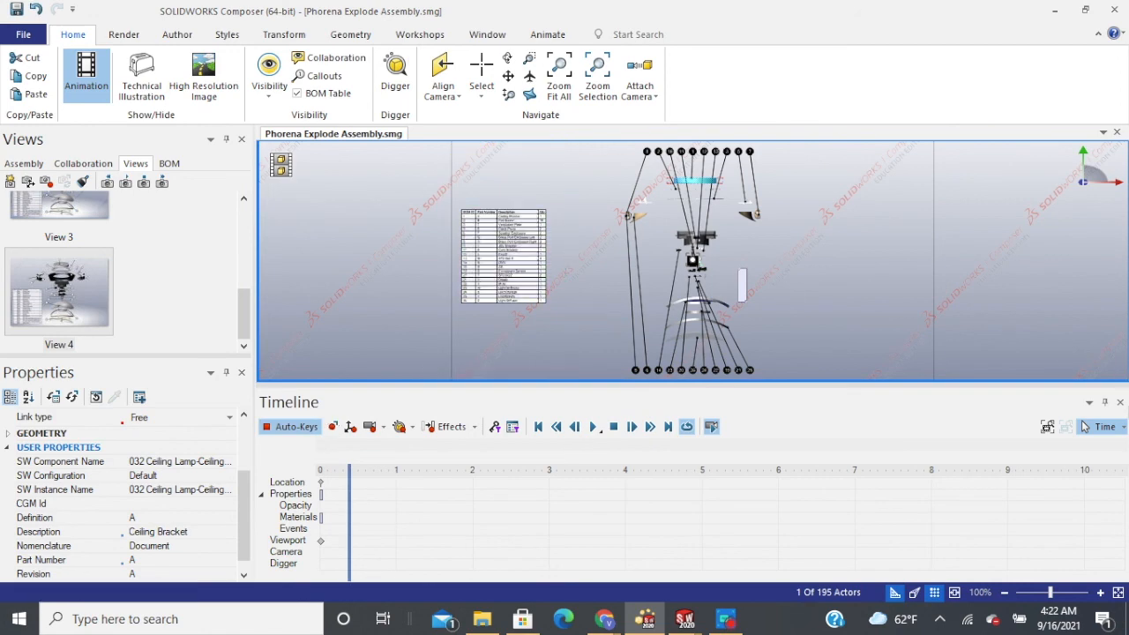
{"action": "left_click", "coordinate": [1121, 403]}
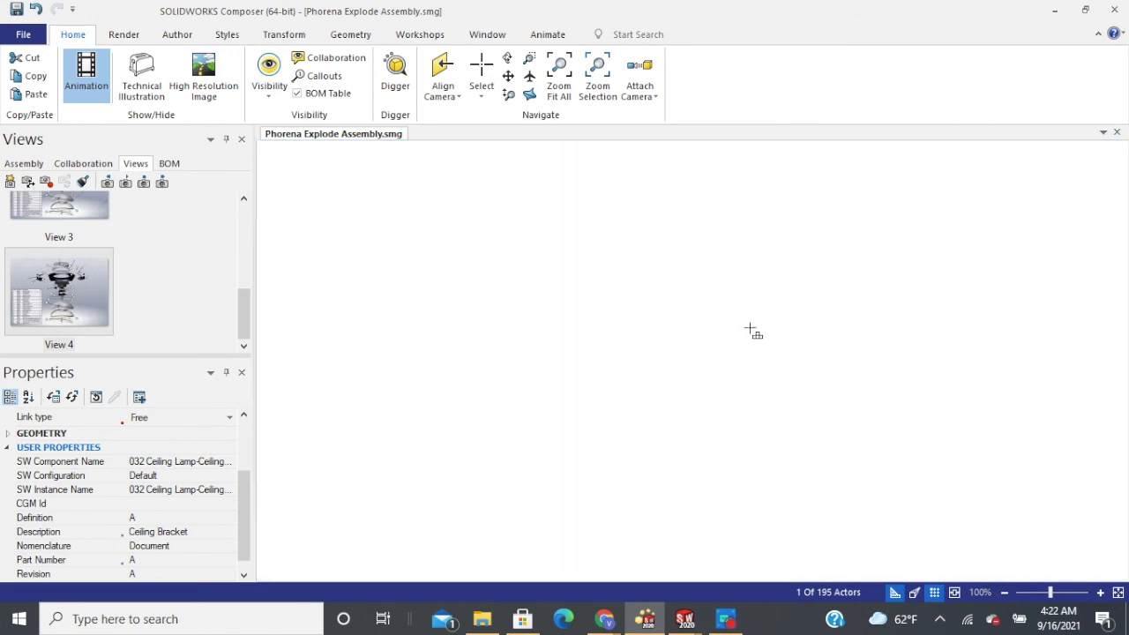
Step: Return to View 4 and review the Technical Illustration file formats with SVG selected, cancelling the vectorization save
{"action": "left_click", "coordinate": [85, 294]}
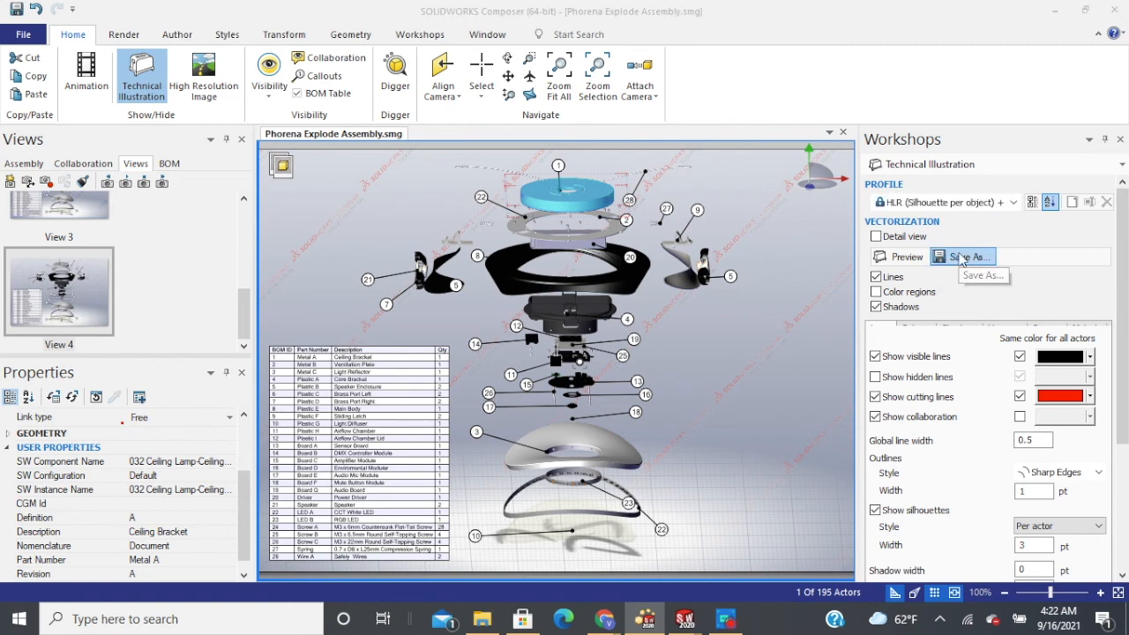
{"action": "left_click", "coordinate": [961, 255]}
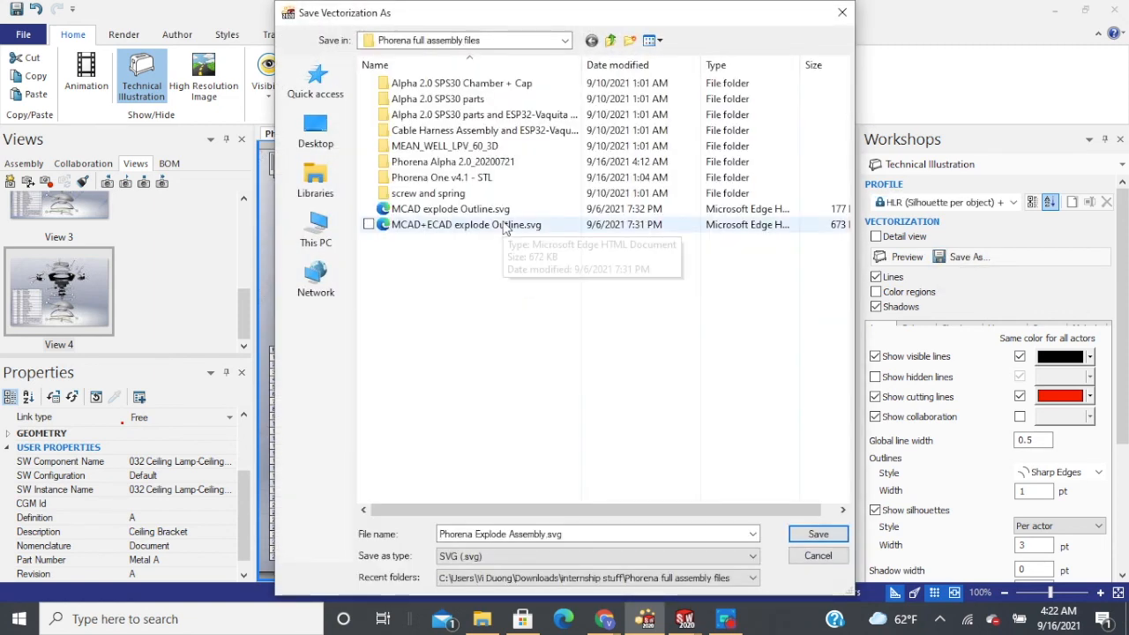
{"action": "left_click", "coordinate": [498, 561]}
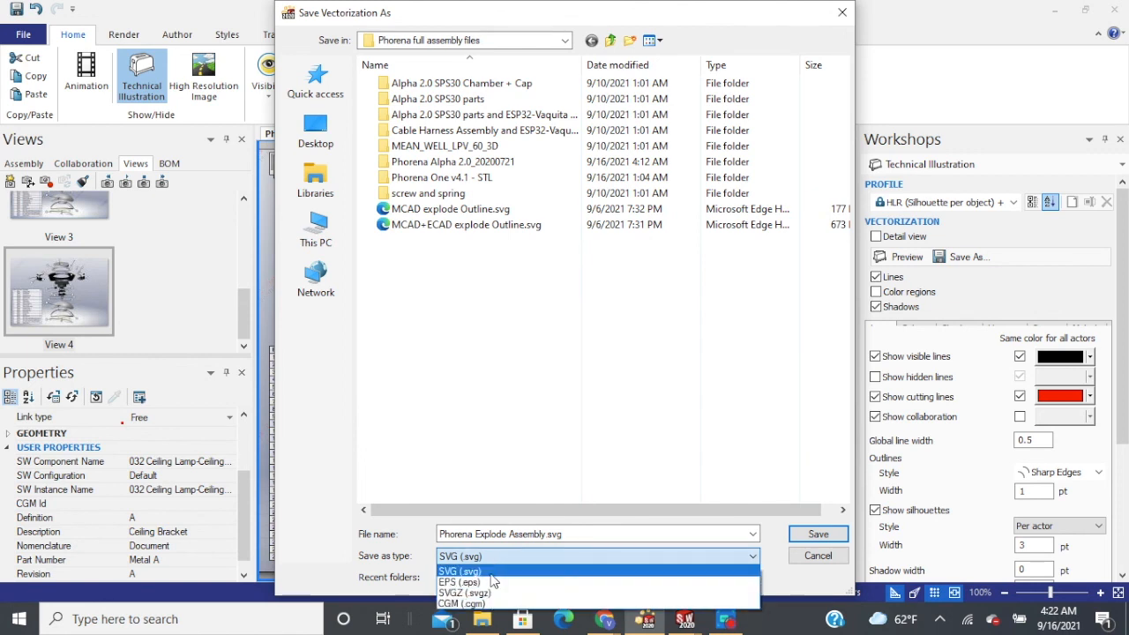
{"action": "left_click", "coordinate": [491, 574]}
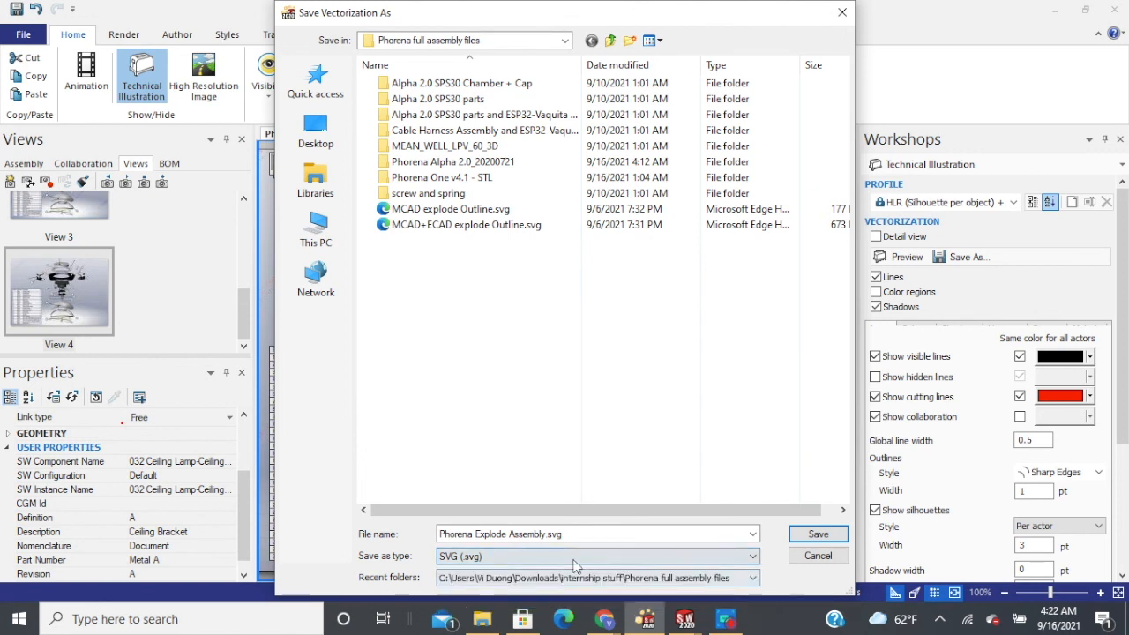
{"action": "left_click", "coordinate": [815, 555]}
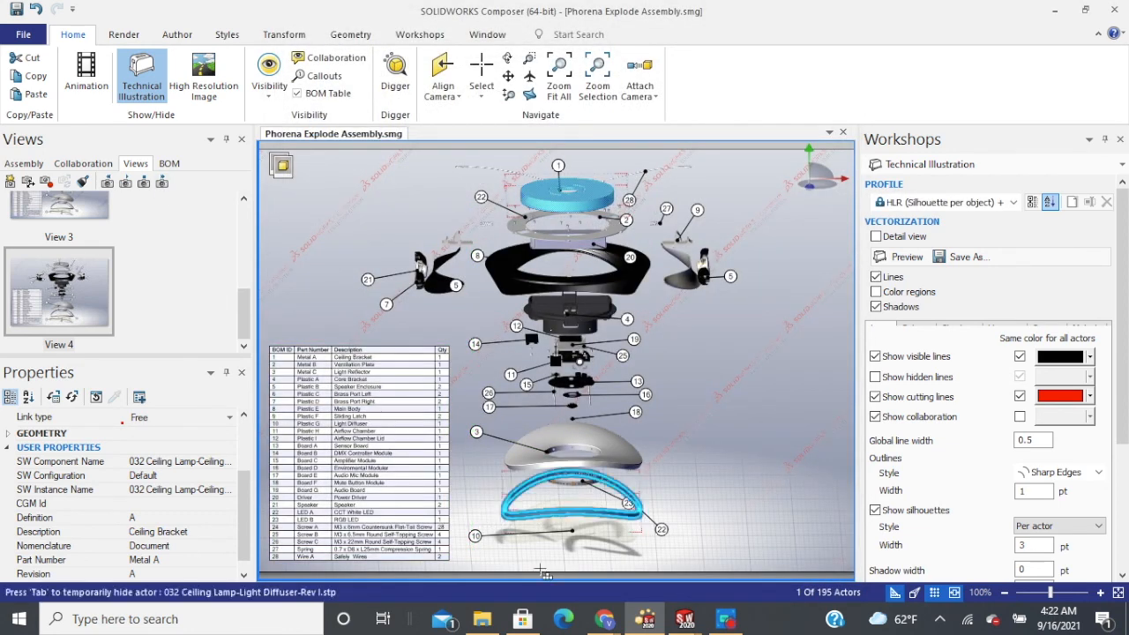
Step: Switch to Chrome and examine the linked callouts and BOM rows in MCAD+ECAD explode Outline.svg
{"action": "left_click", "coordinate": [605, 609]}
{"action": "left_click", "coordinate": [539, 533]}
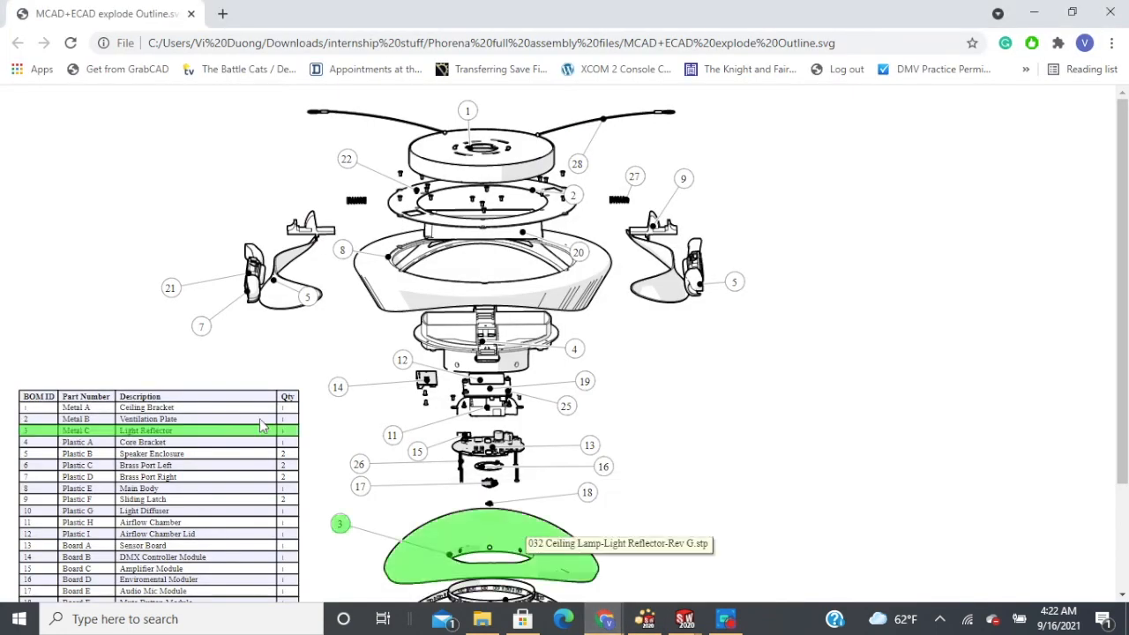